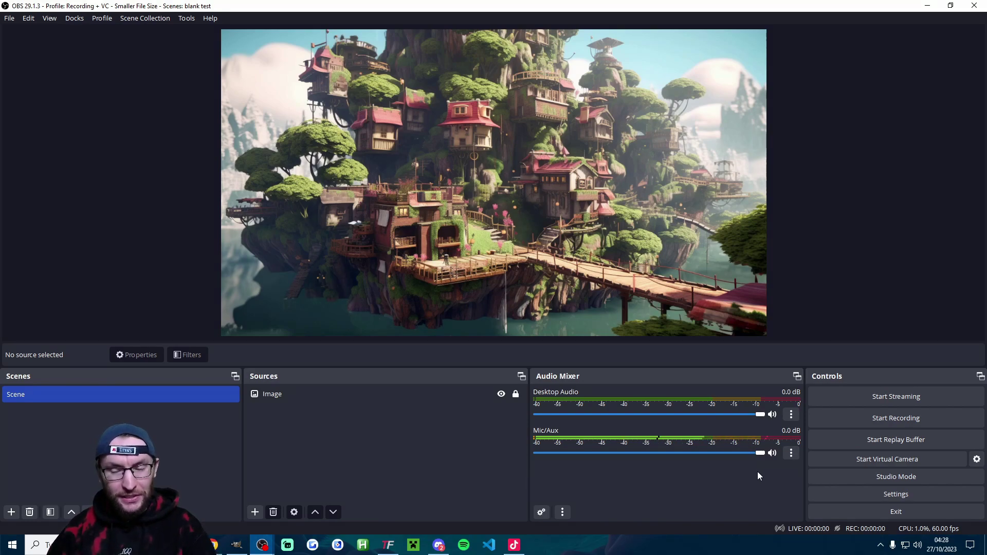
Step: Start the OBS virtual camera and begin adding a Camera source in TikTok LIVE Studio
left_click(873, 461)
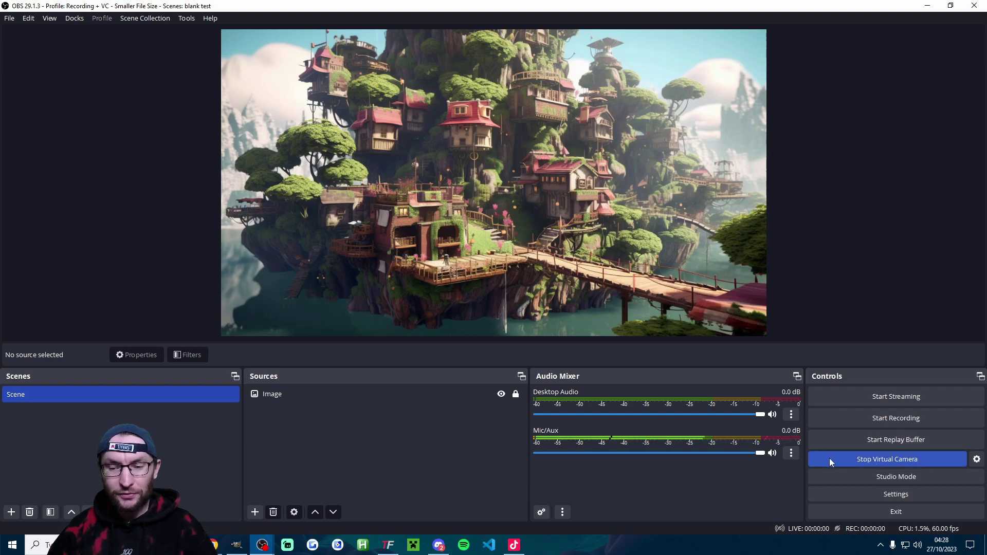
left_click(513, 546)
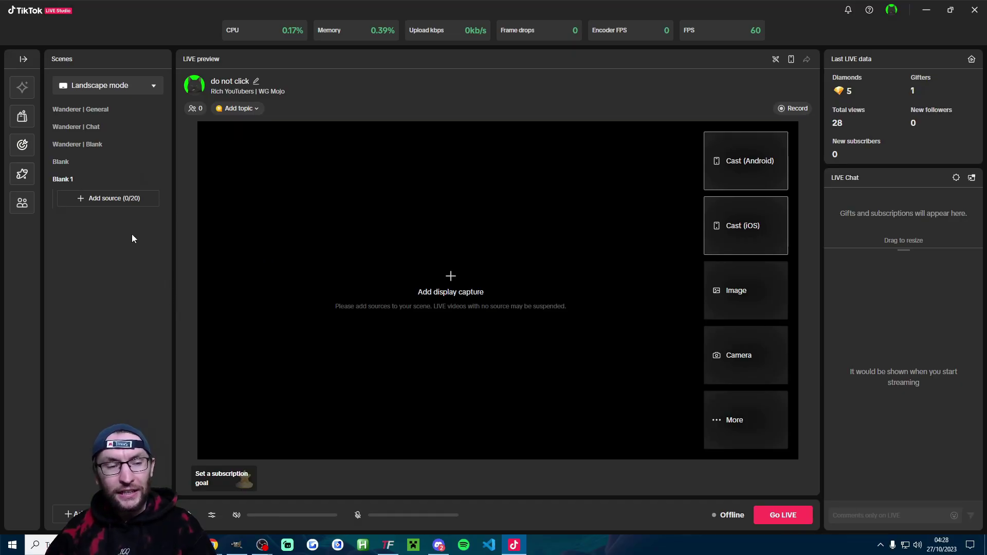
left_click(120, 200)
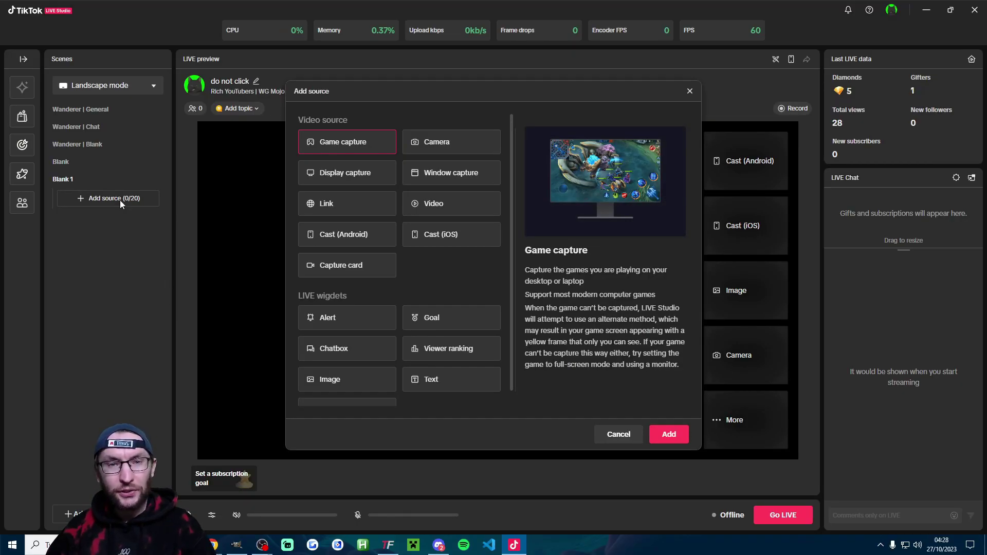
left_click(451, 142)
left_click(669, 434)
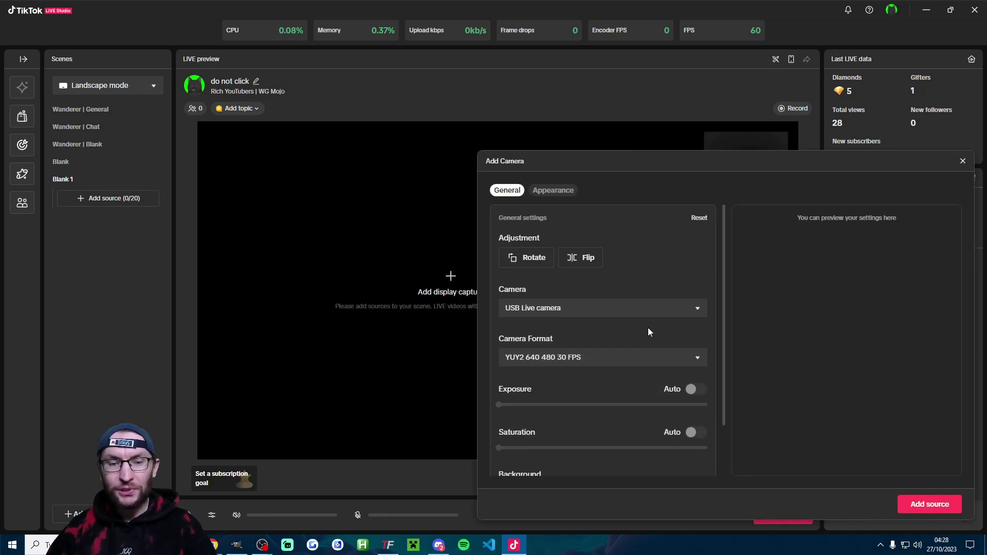
Step: Choose OBS Virtual Camera as the feed, add it to Blank 1 and stretch it to screen
left_click(593, 308)
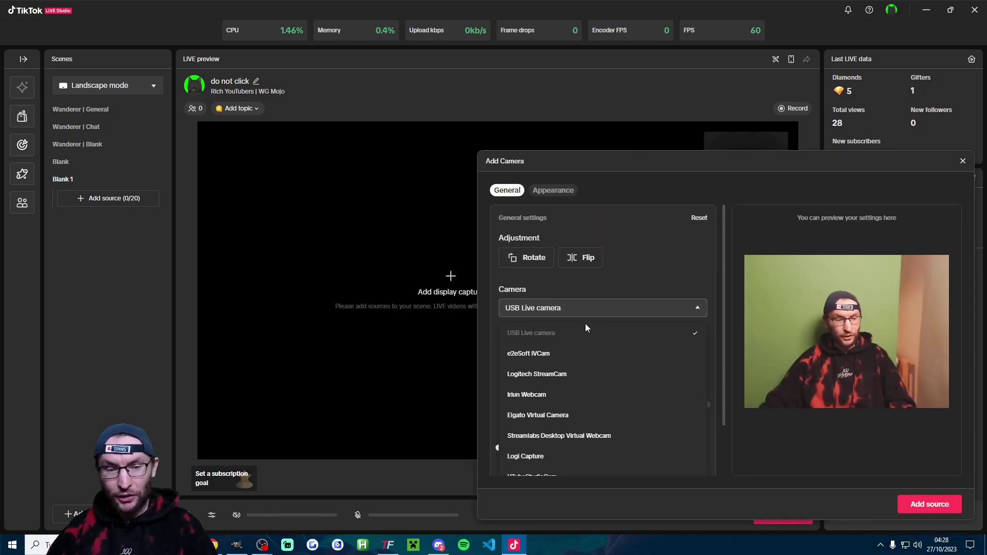
scroll(564, 400, "down", 2)
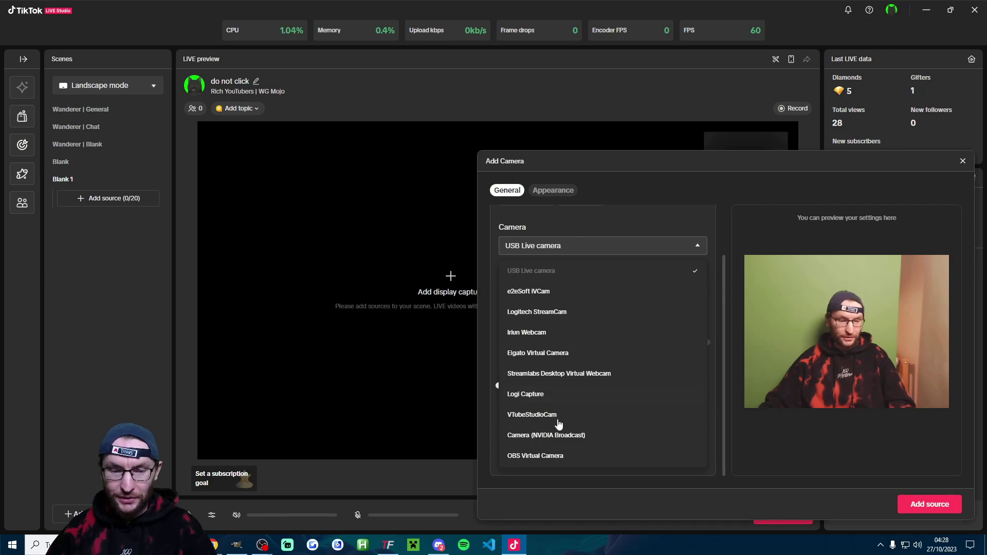
left_click(543, 457)
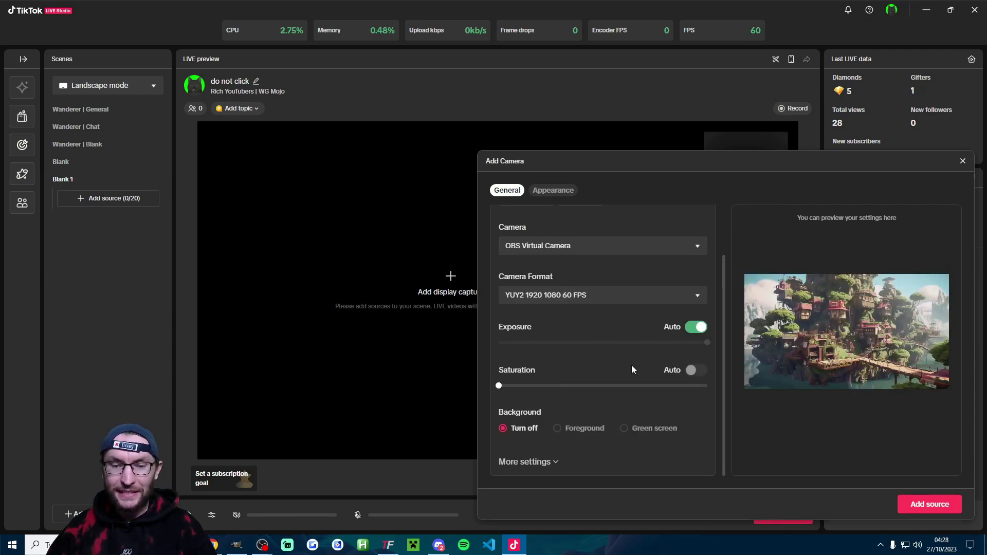
scroll(601, 347, "down", 5)
left_click(929, 503)
left_click(285, 178)
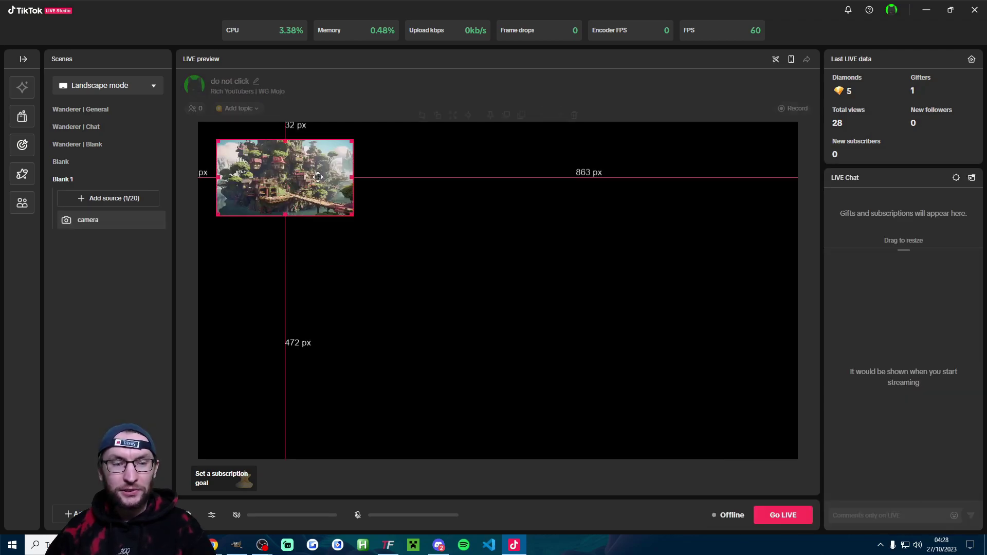
left_click(452, 106)
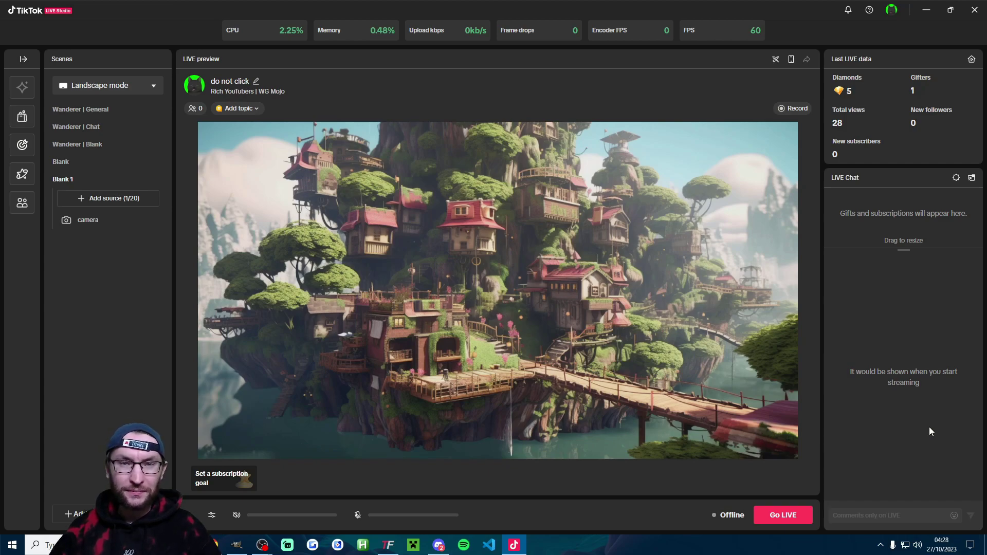
Step: Crop the camera source's right, top, bottom and left edges with its handles, then hop to OBS and back
left_click(108, 85)
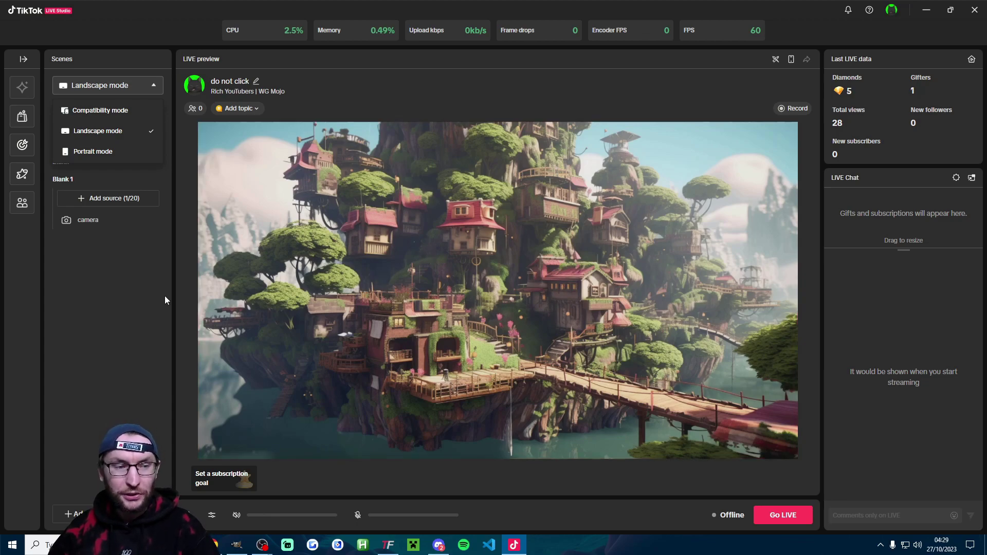
left_click(87, 220)
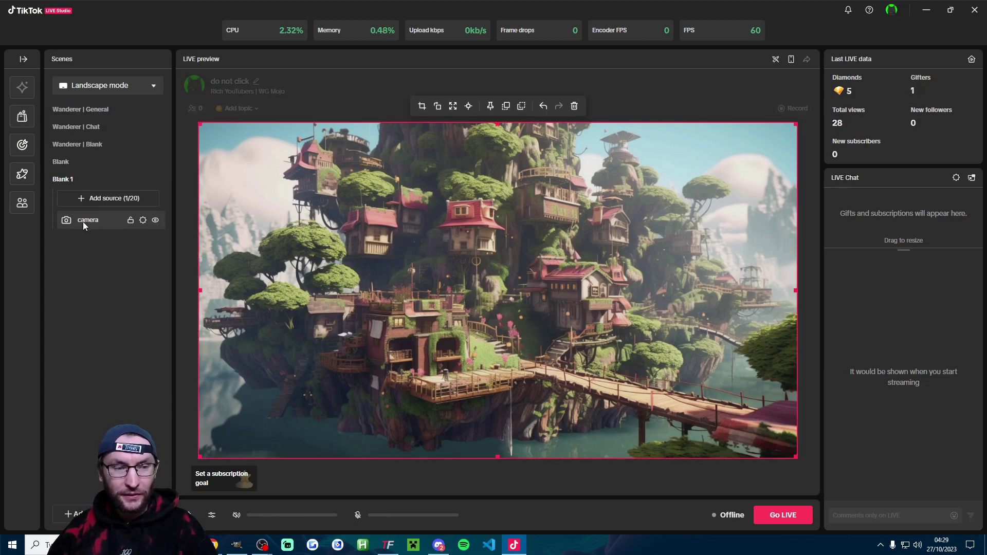
left_click_drag(798, 291, 455, 291)
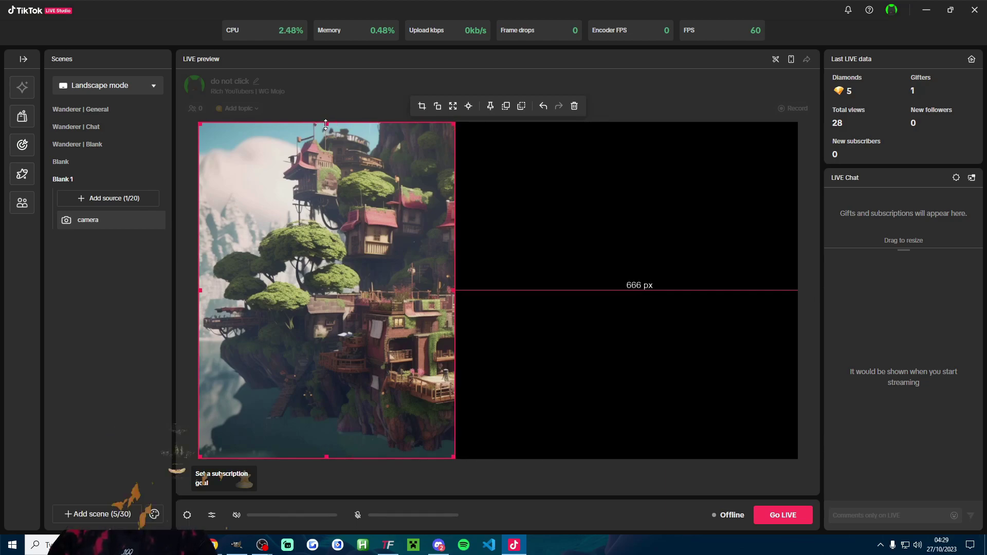
left_click_drag(324, 125, 325, 270)
left_click_drag(326, 458, 327, 363)
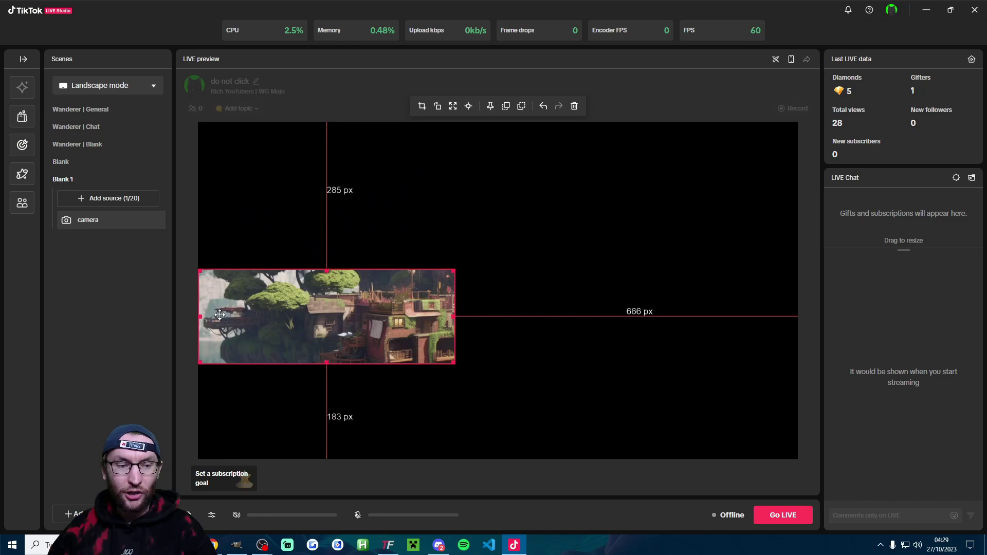
left_click_drag(199, 315, 326, 315)
key("alt+Tab")
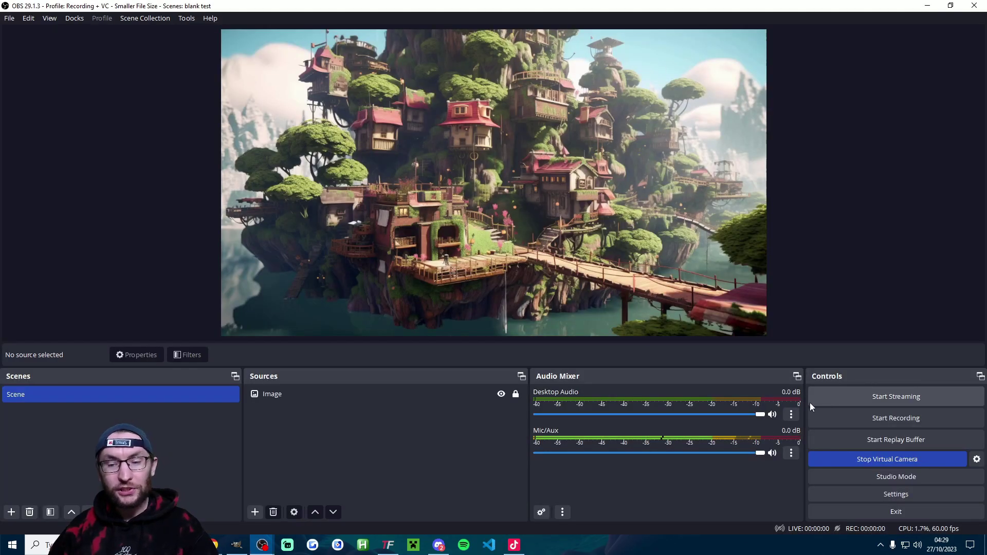
left_click(513, 545)
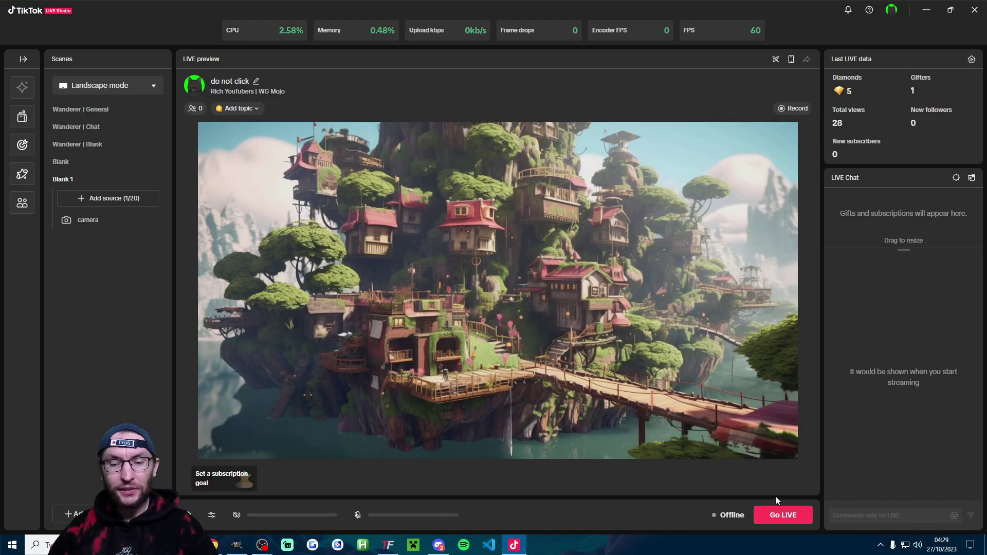
Step: Delete the camera source from Blank 1 and switch back to OBS Studio
key("Delete")
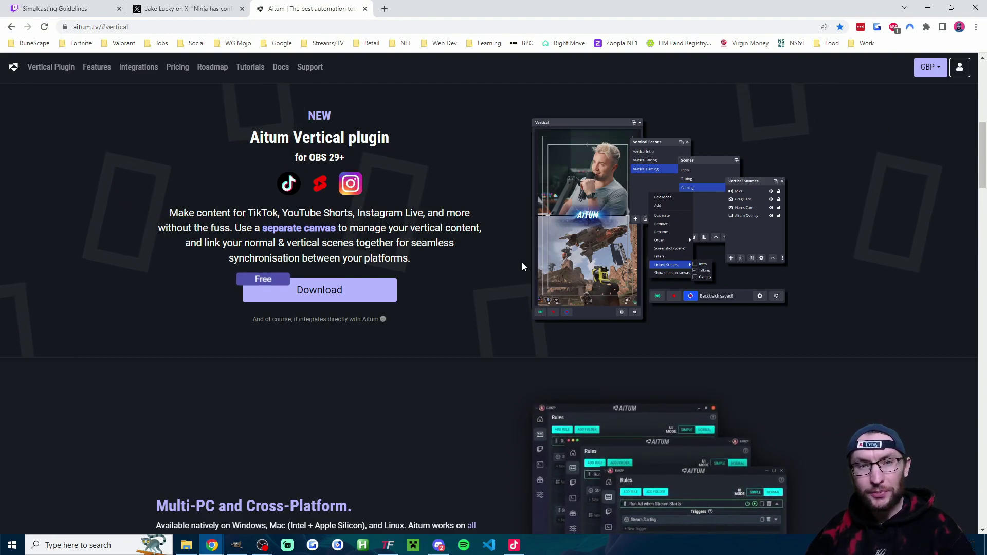
key("alt+Tab")
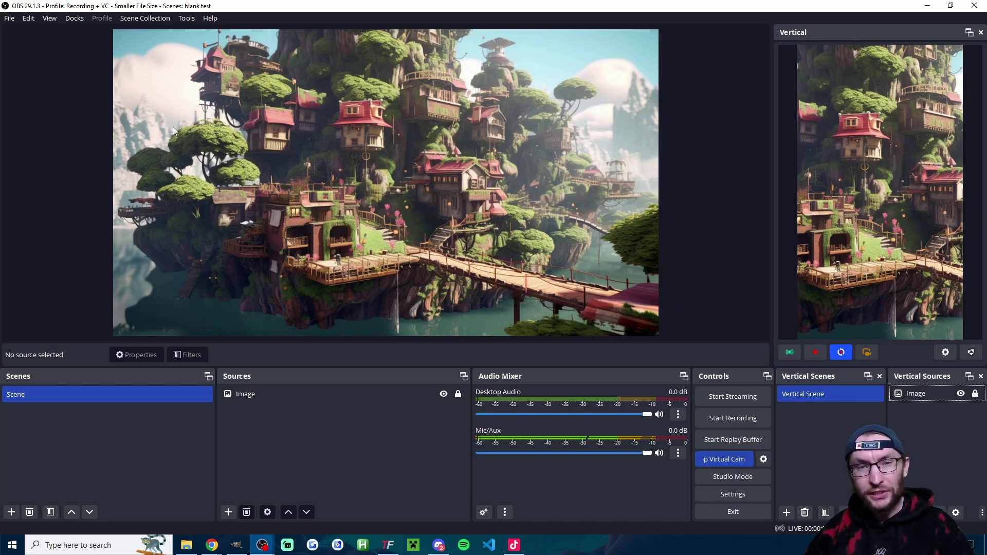
Step: Check the Docks menu, stop the main virtual camera and start the Vertical dock's virtual camera
left_click(74, 19)
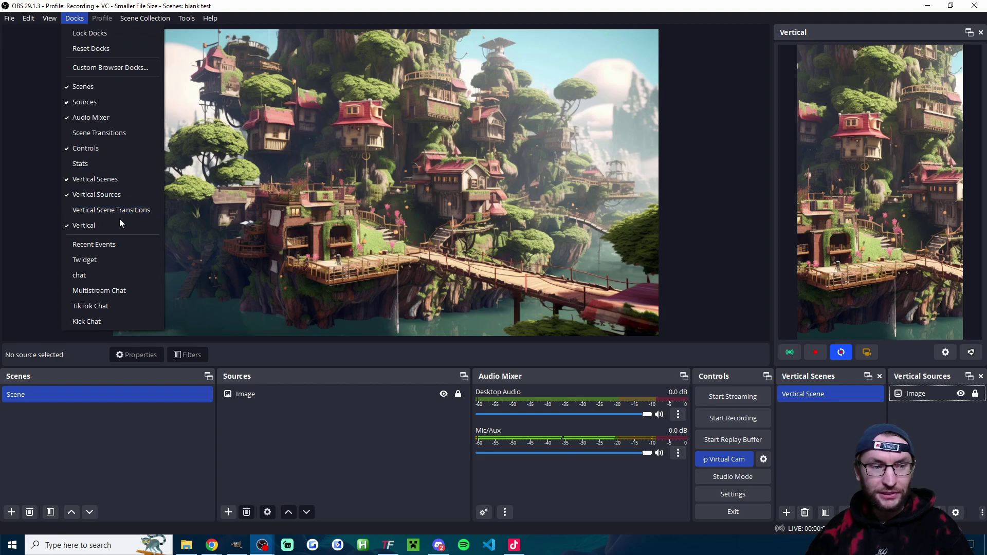
left_click(339, 443)
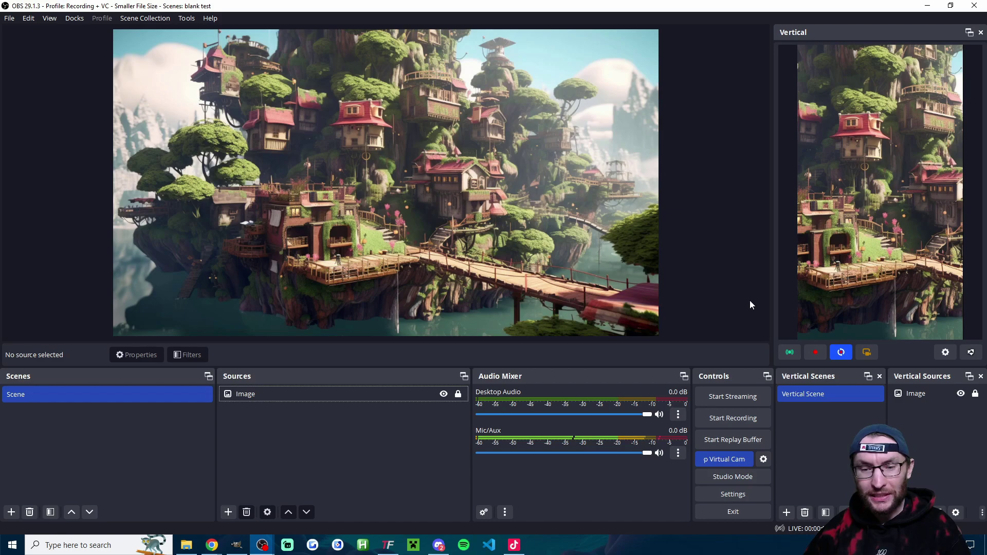
left_click(725, 460)
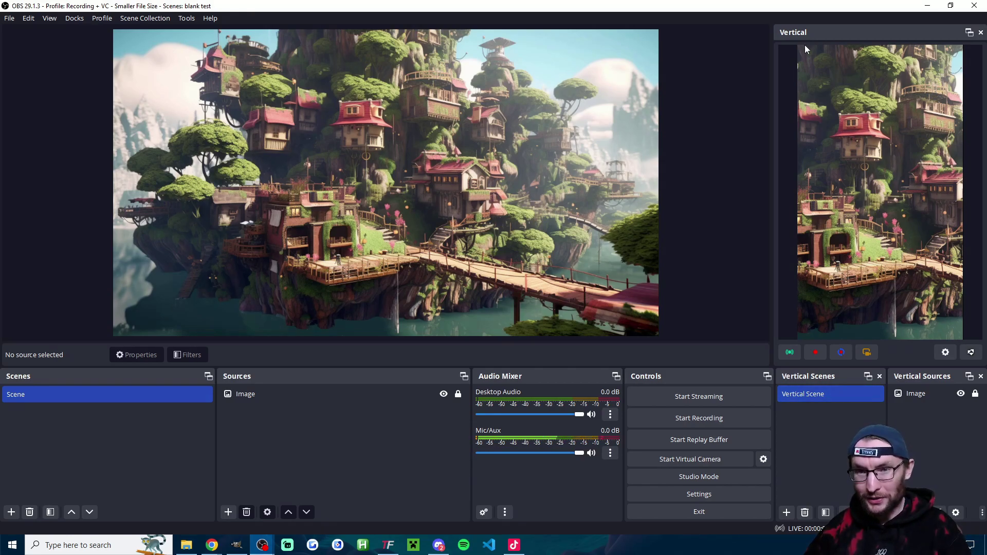
left_click(867, 353)
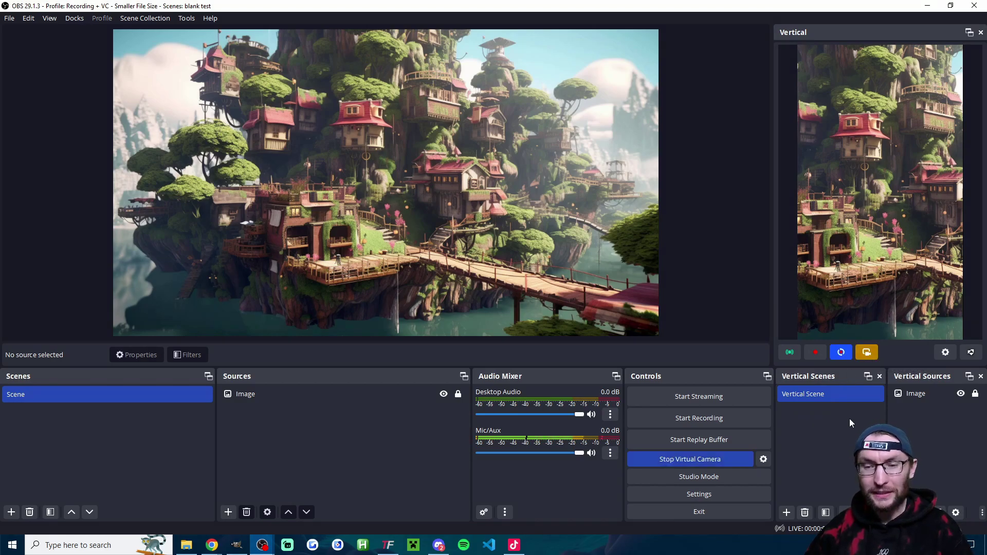
Step: In TikTok LIVE Studio, begin adding a Camera source and list the available cameras
key("alt+Tab")
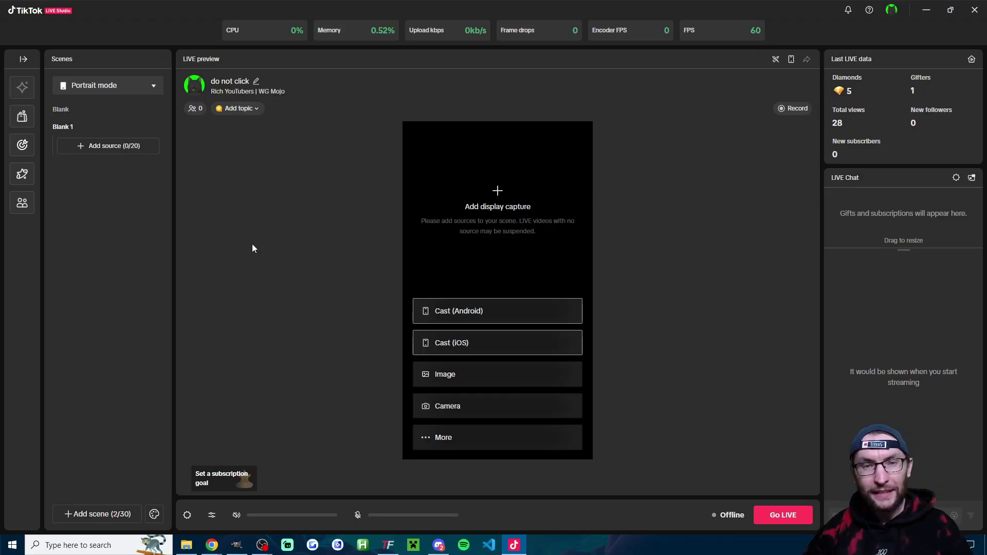
left_click(108, 146)
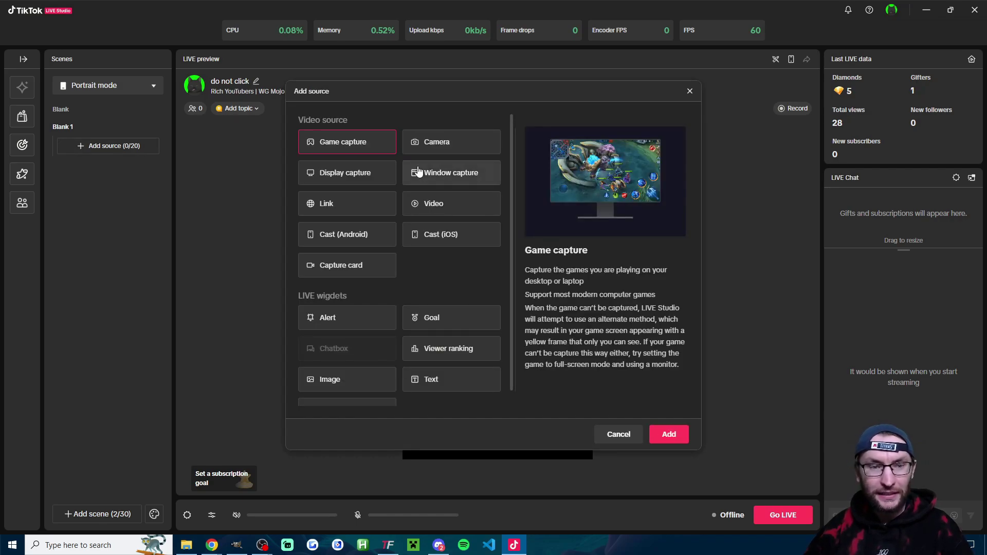
left_click(437, 142)
left_click(669, 435)
left_click(574, 308)
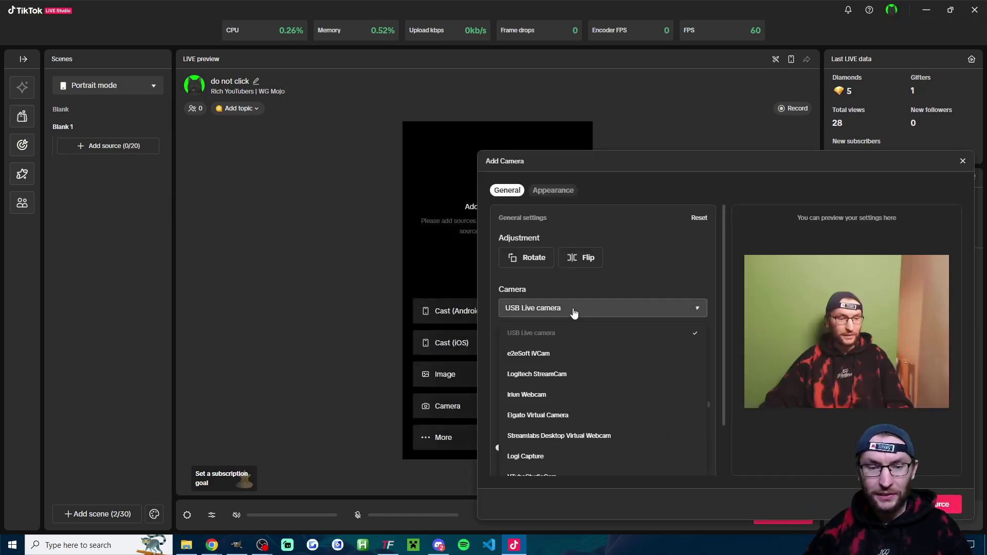
scroll(574, 370, "down", 5)
Step: Add the OBS Virtual Camera feed, stretch it to the portrait canvas, then bring OBS to the front
left_click(540, 455)
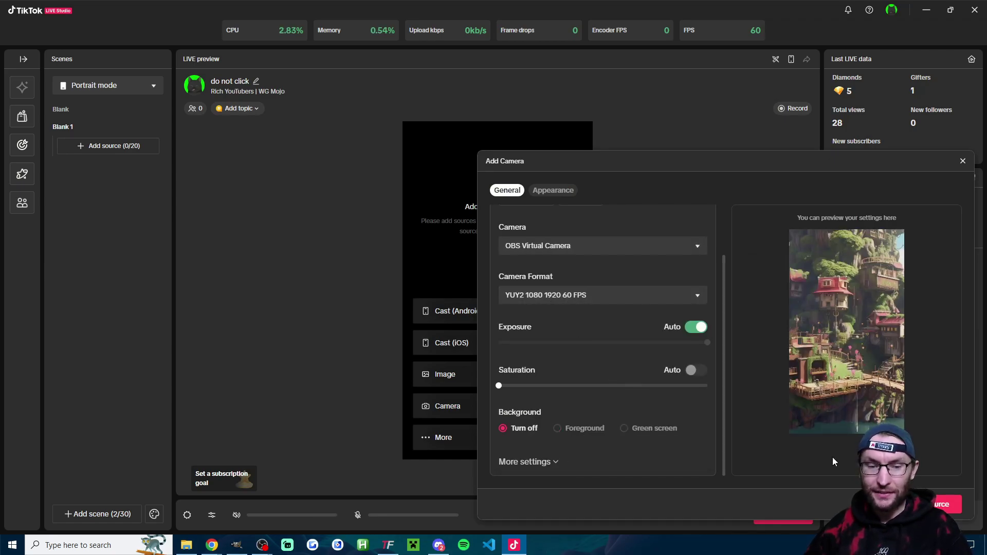
left_click(943, 505)
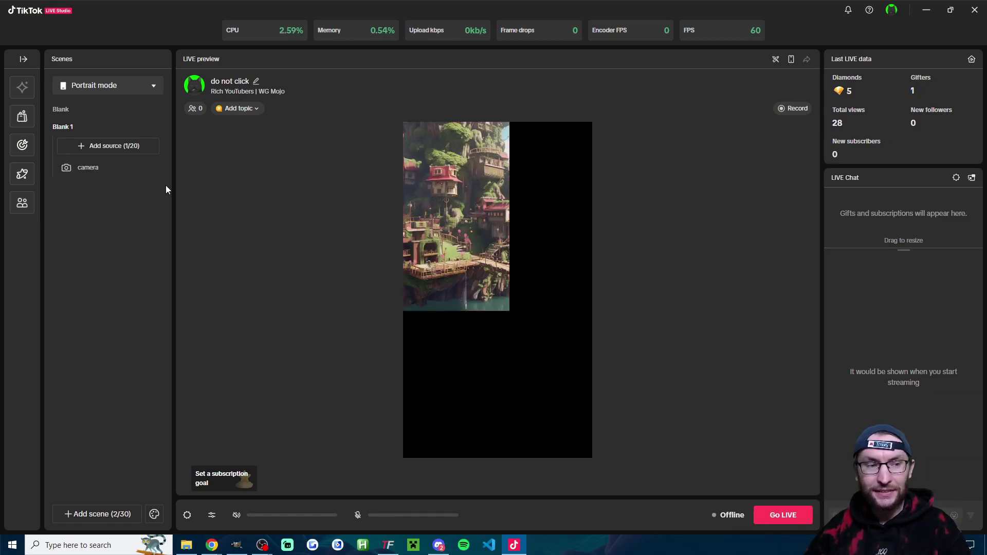
left_click(97, 167)
left_click(453, 106)
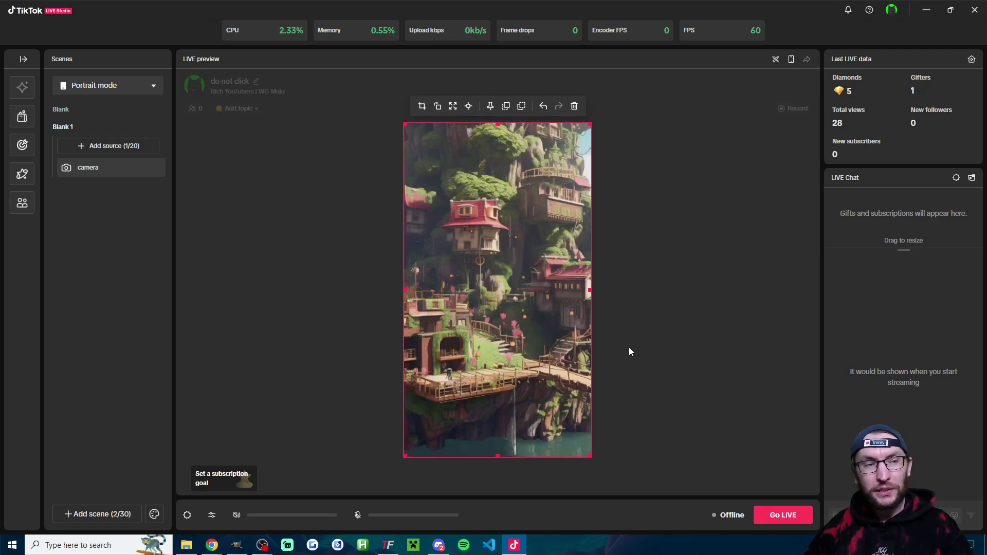
mouse_move(262, 545)
left_click(298, 499)
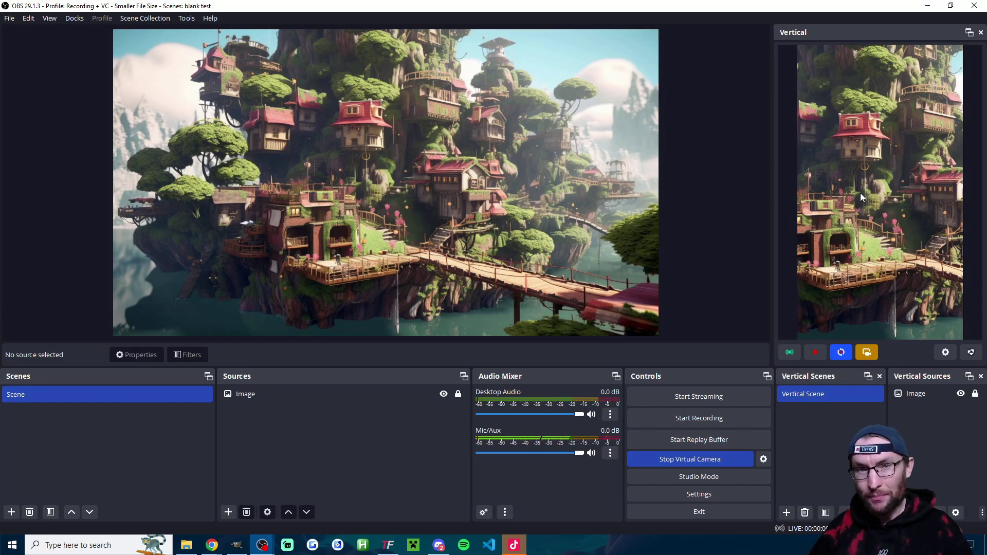
Step: Switch through TikTok LIVE Studio to Streamlabs Desktop
key("alt+Tab")
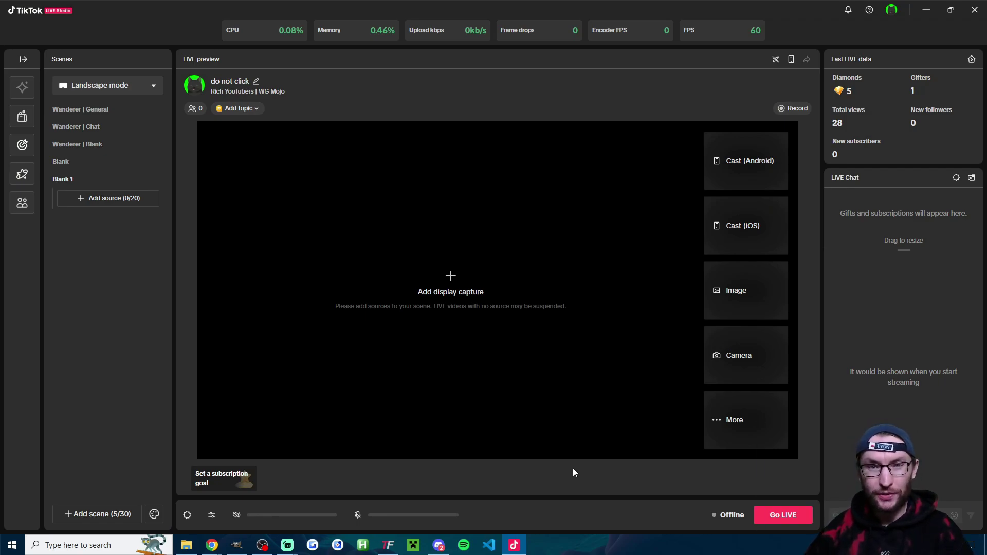
key("alt+Tab")
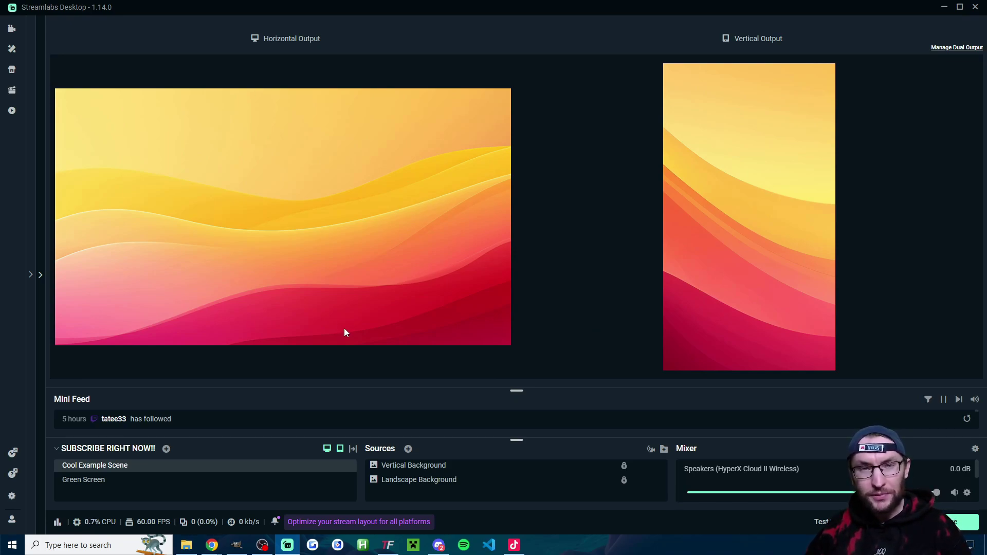
left_click(13, 498)
left_click(313, 192)
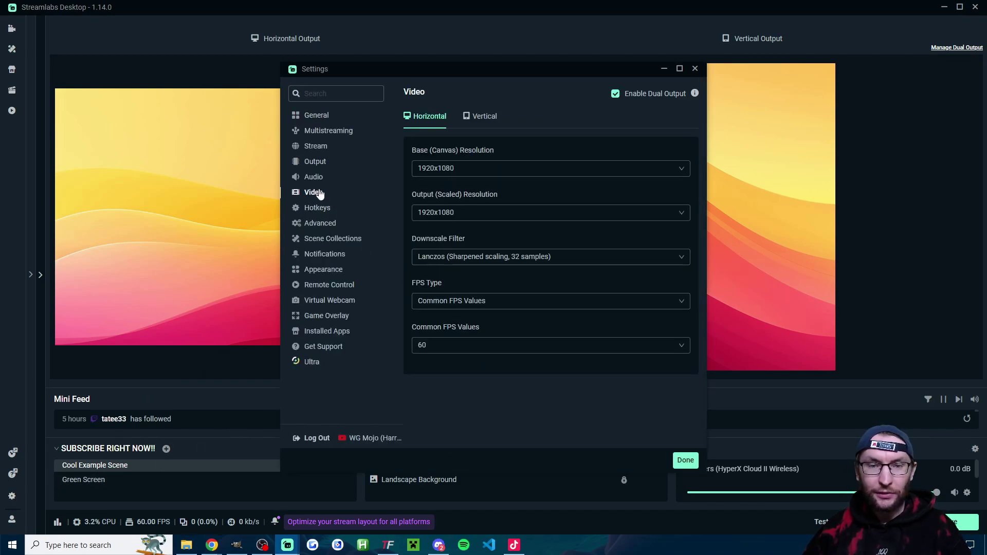
left_click(616, 93)
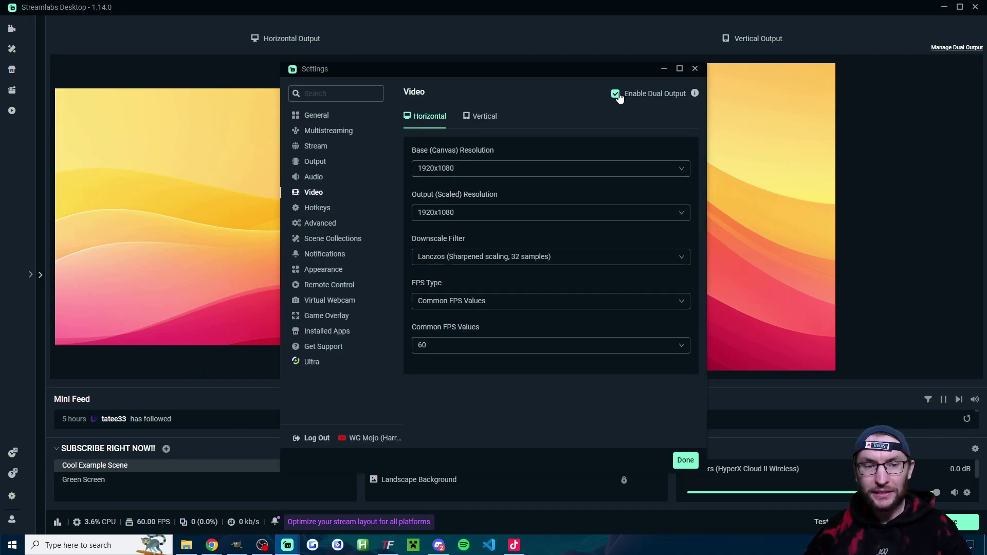
left_click(485, 115)
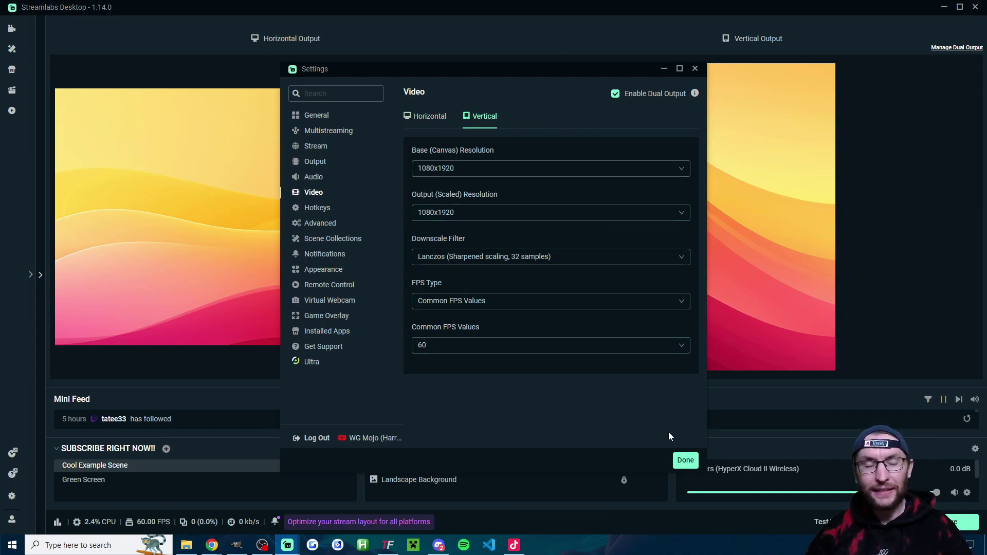
left_click(685, 460)
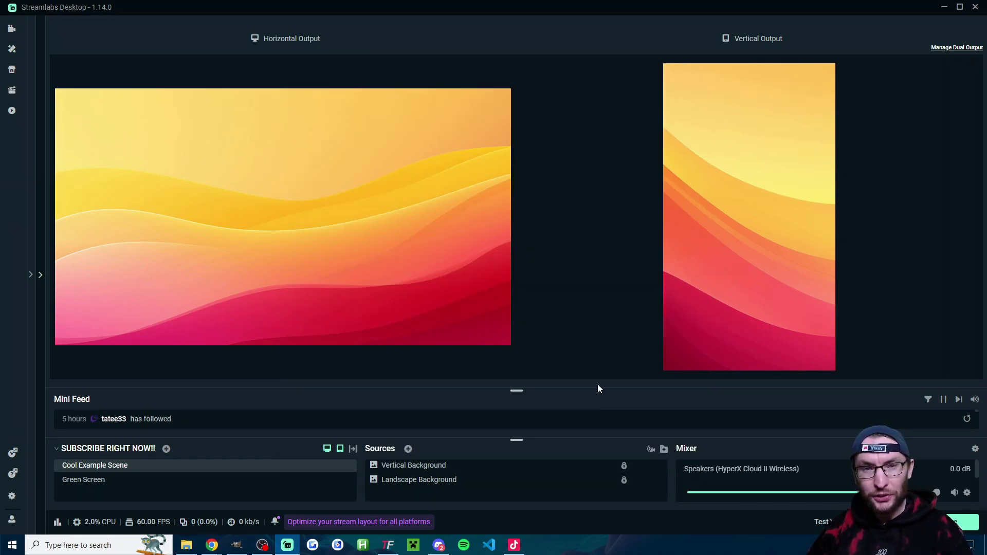
left_click(965, 523)
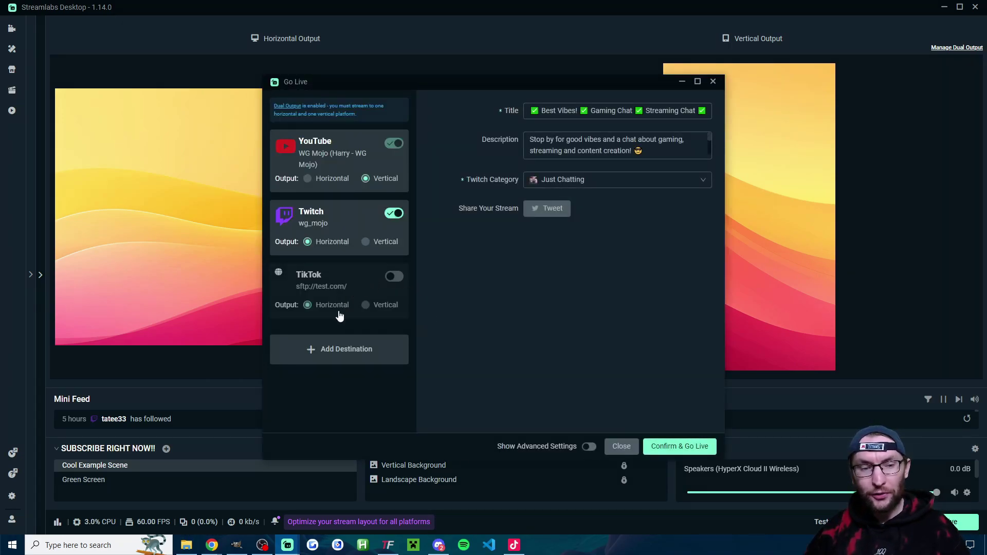
left_click(340, 351)
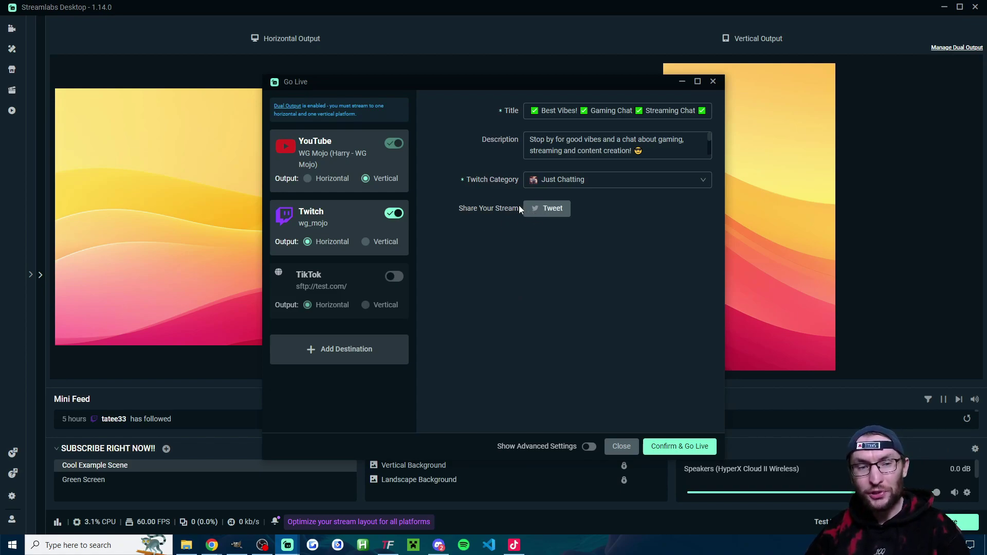
key("Escape")
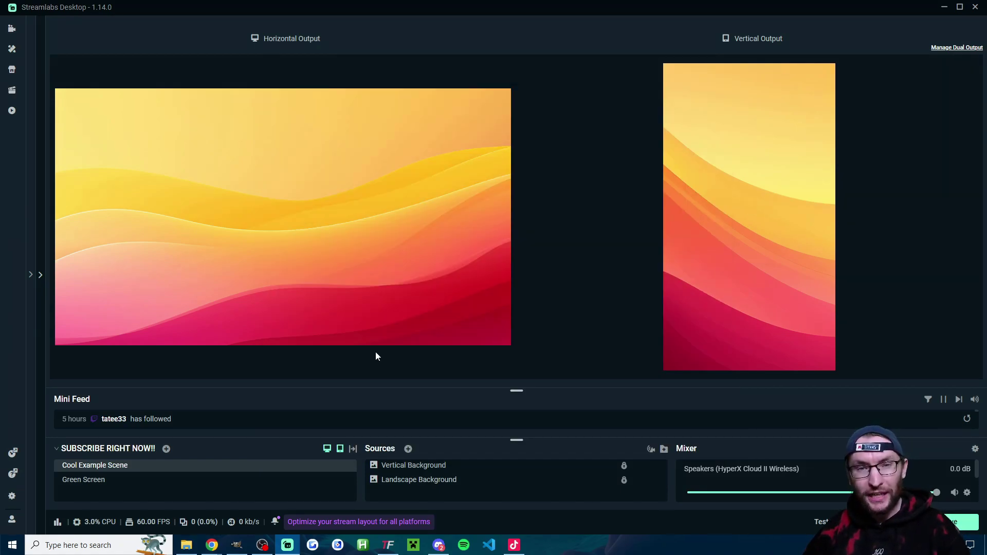
Step: Start the Streamlabs Desktop virtual webcam from Settings > Virtual Webcam
left_click(13, 497)
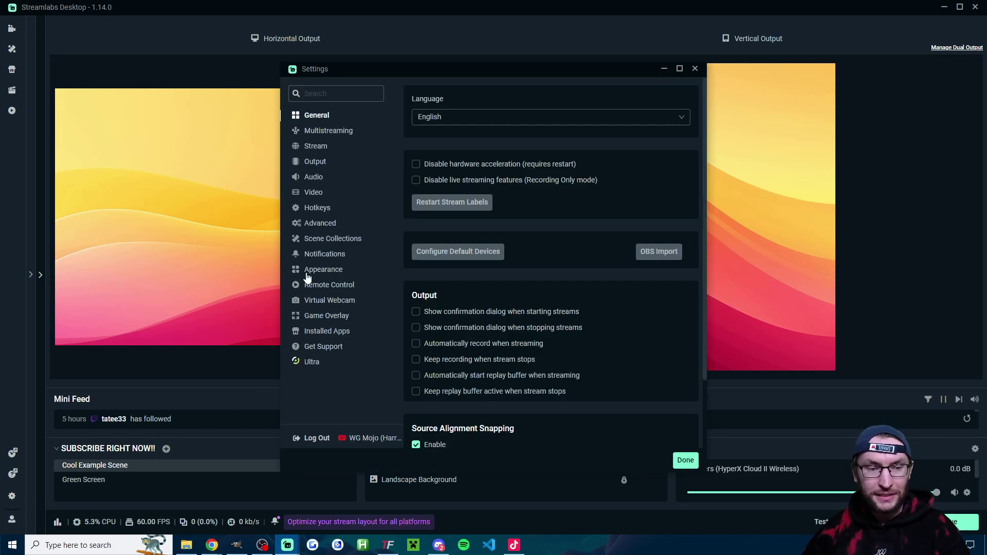
left_click(330, 300)
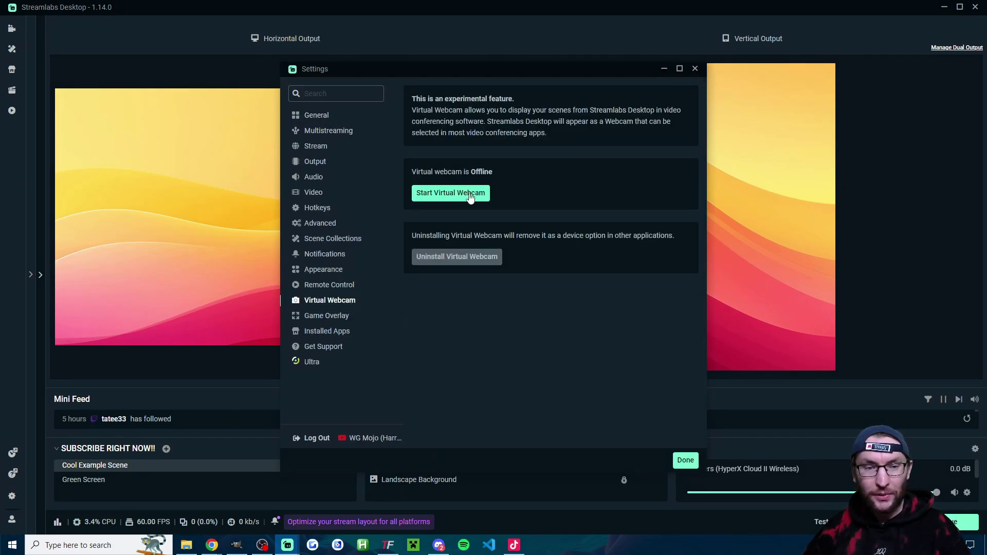
left_click(451, 193)
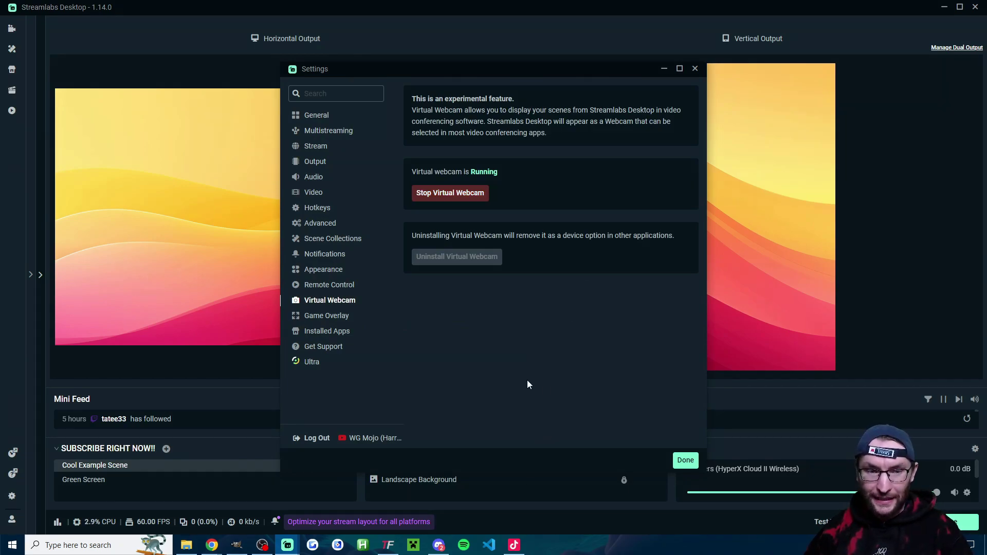
Step: In TikTok LIVE Studio, add the Streamlabs Desktop Virtual Webcam as a camera source
left_click(514, 545)
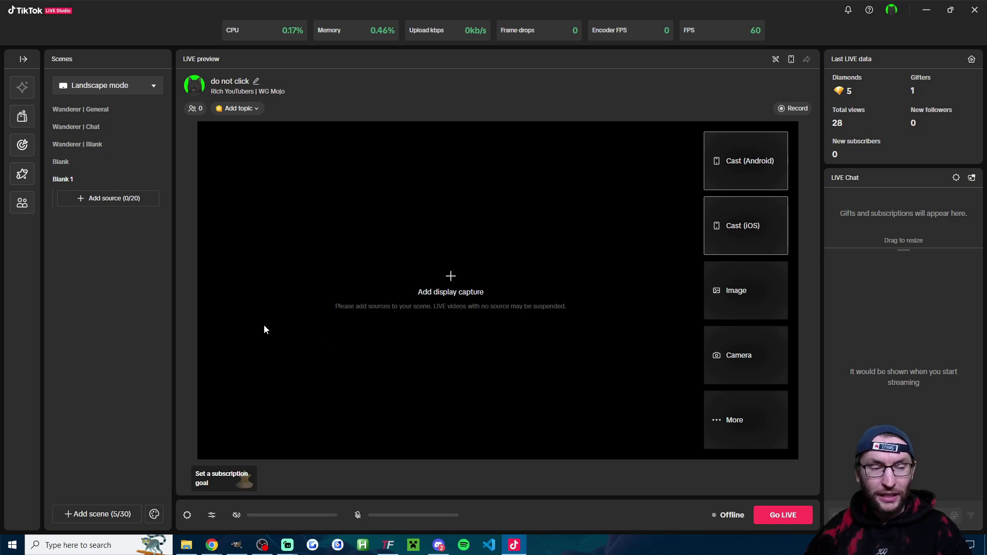
left_click(114, 198)
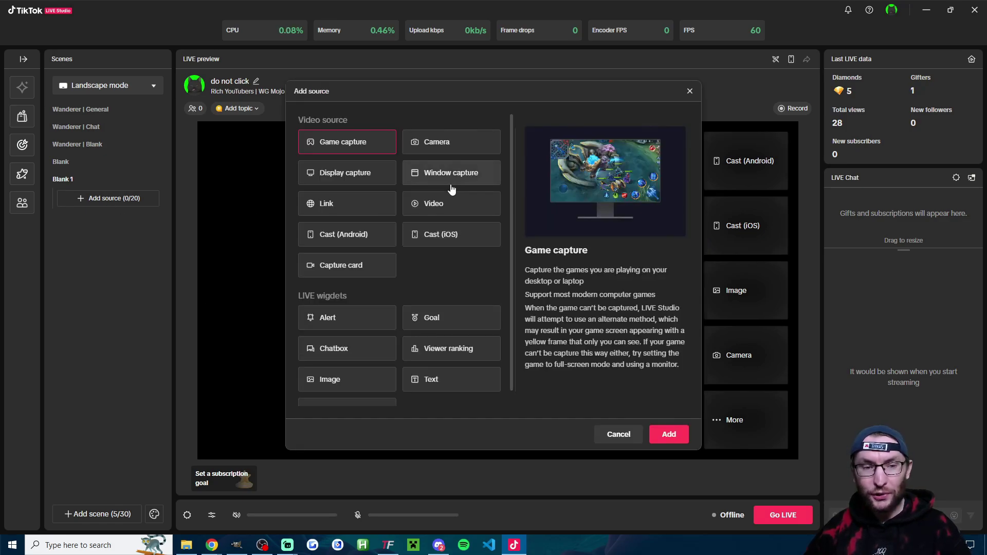
left_click(436, 142)
left_click(669, 434)
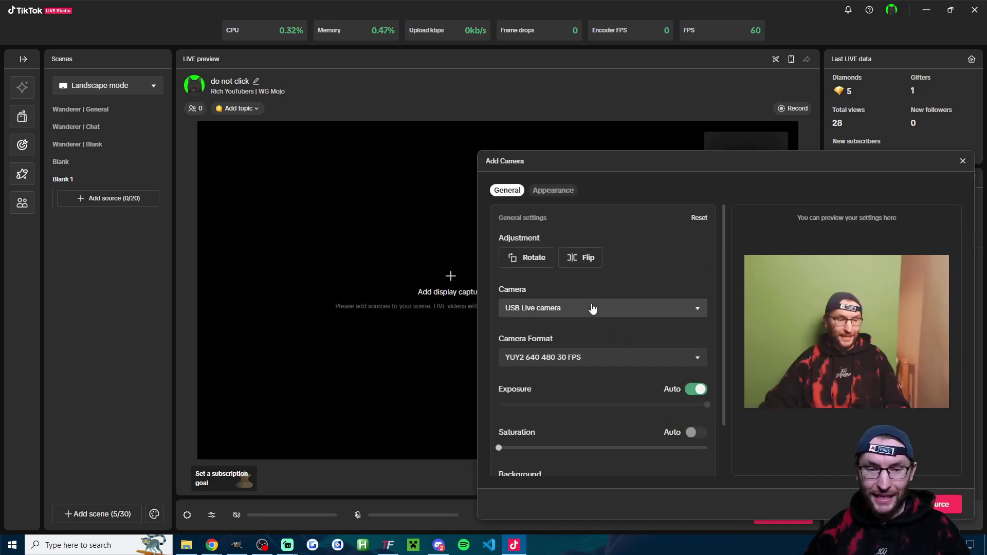
left_click(602, 308)
left_click(559, 376)
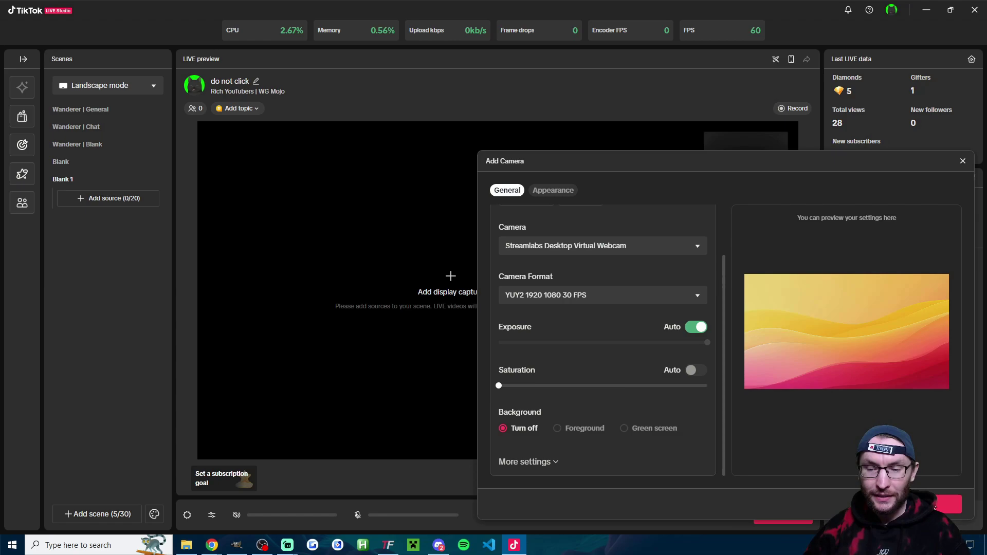
left_click(942, 504)
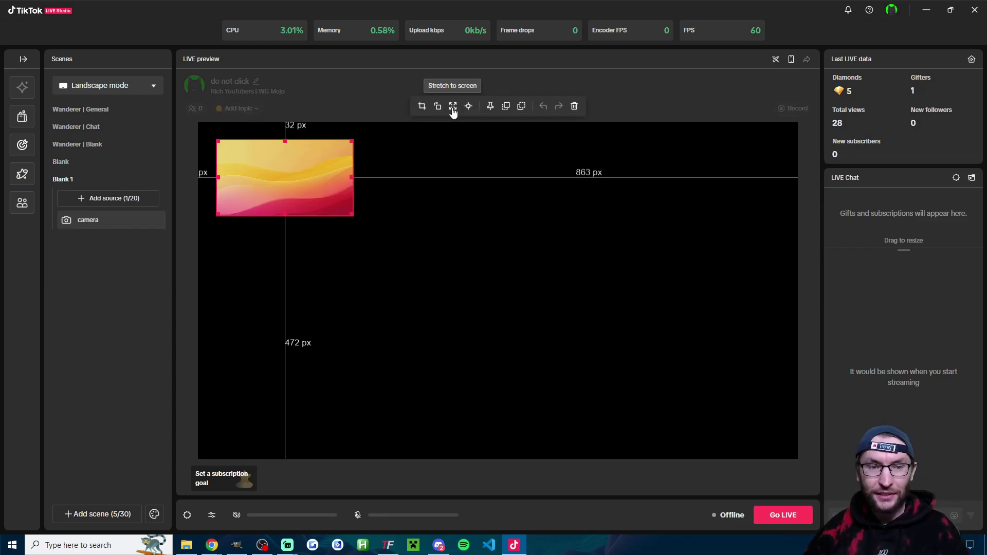
Step: Stretch the webcam source to screen, then resize it into a narrow box along the left edge
left_click(453, 110)
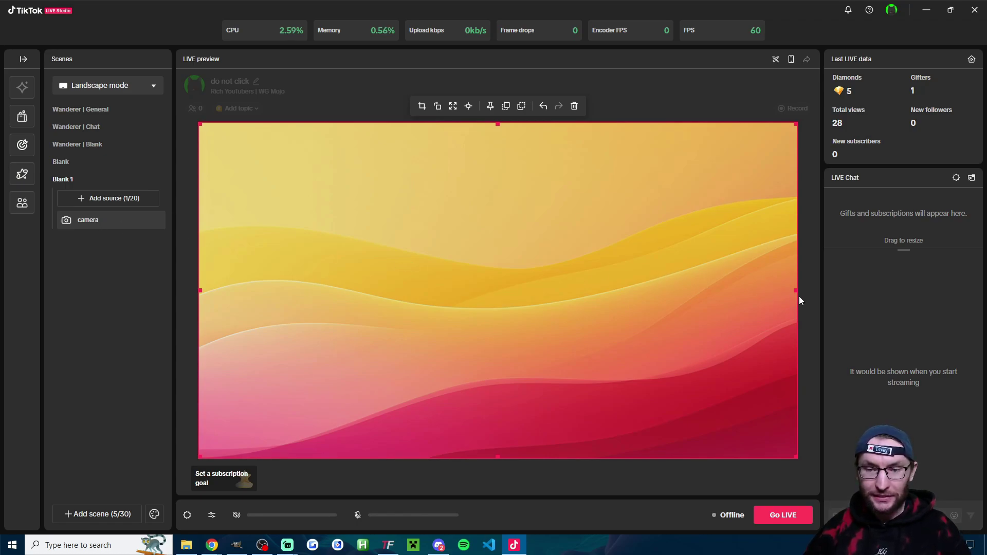
left_click_drag(796, 292, 345, 278)
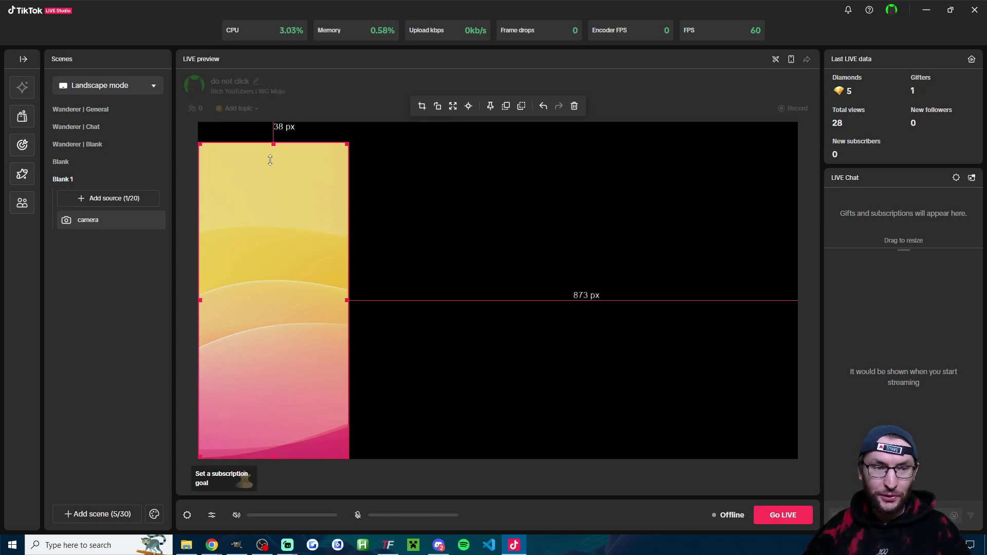
left_click_drag(274, 125, 274, 235)
left_click_drag(272, 458, 266, 386)
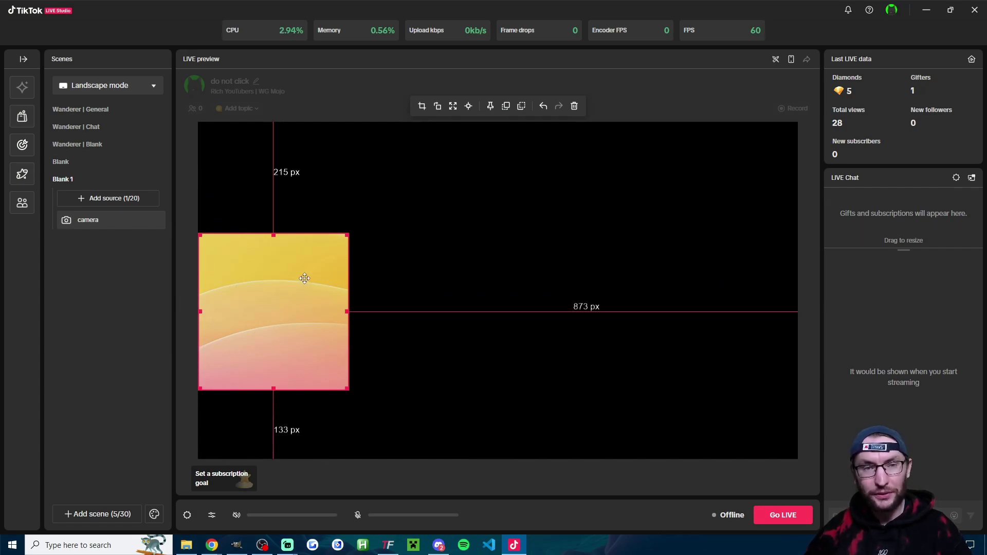
Step: Switch from TikTok LIVE Studio to Streamlabs Desktop
key("alt+Tab")
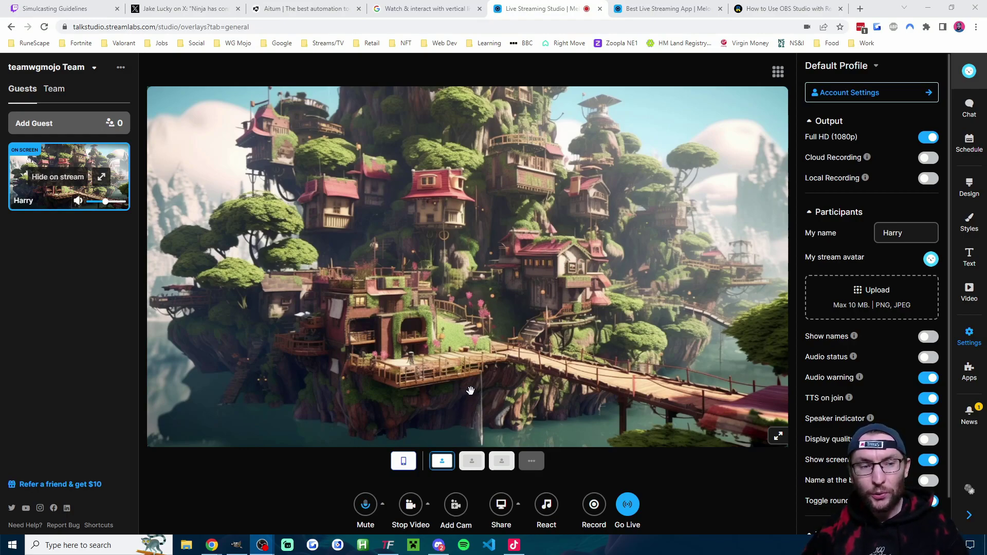
Step: View Talk Studio's audio and camera input popups showing OBS Virtual Camera, then switch to OBS
left_click(381, 504)
left_click(429, 506)
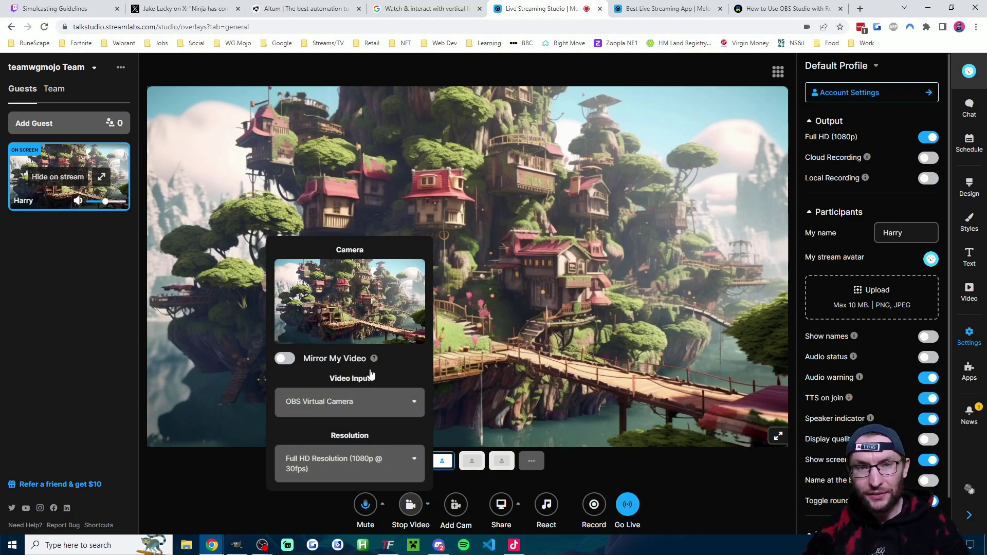
key("alt+Tab")
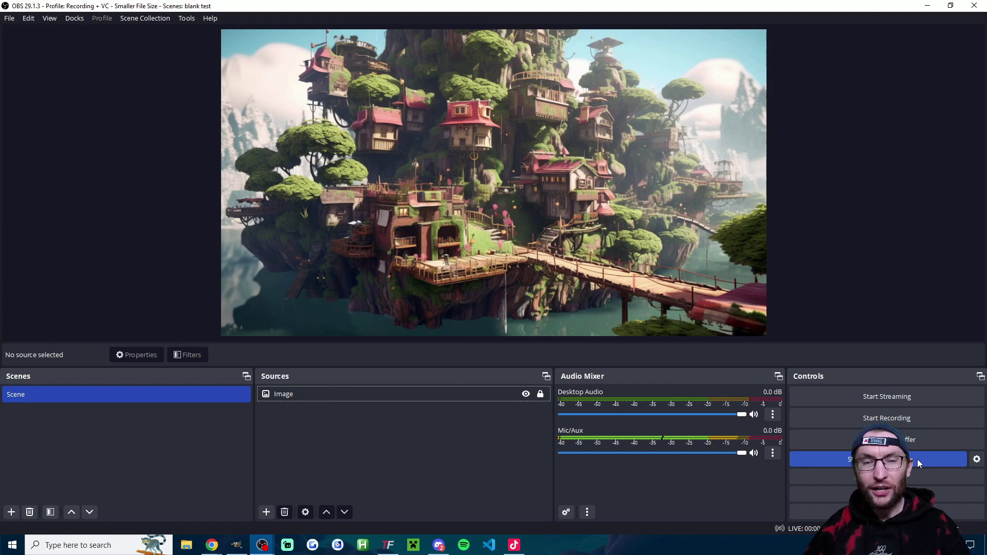
Step: Switch from OBS back to the browser showing Streamlabs Talk Studio
key("alt+Tab")
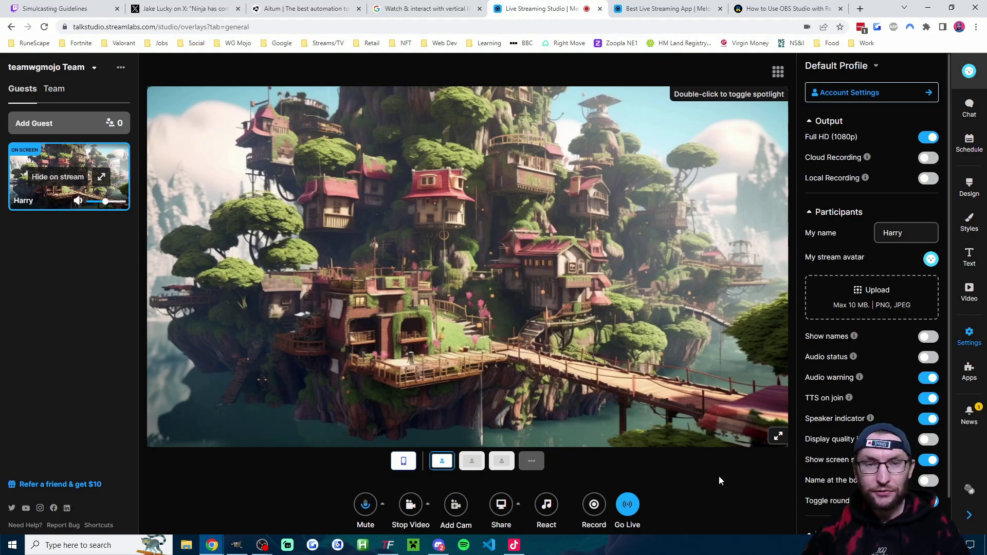
Step: View the account's streaming destinations (Twitch, YouTube, Facebook, Kick and more)
left_click(901, 95)
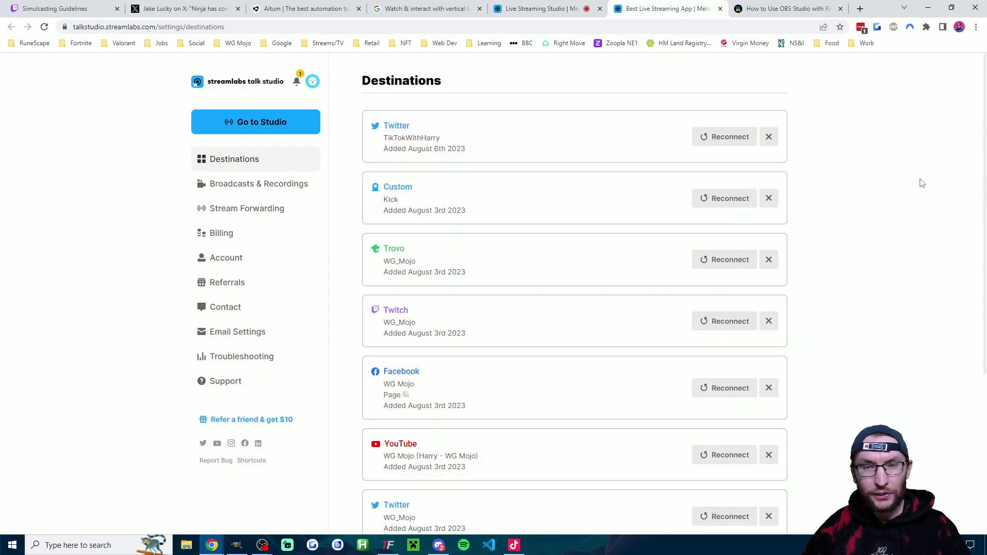
scroll(863, 216, "down", 5)
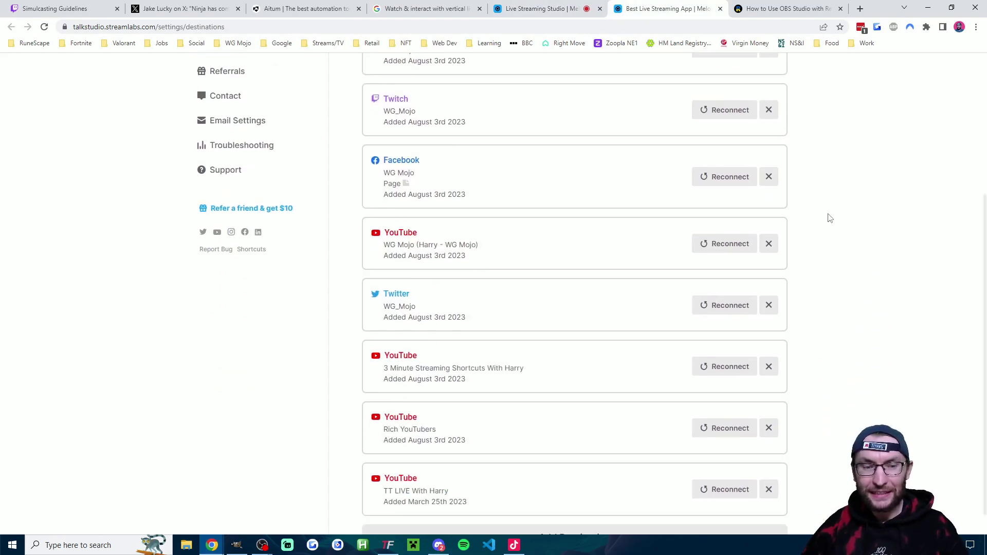
scroll(861, 234, "up", 5)
scroll(861, 234, "up", 2)
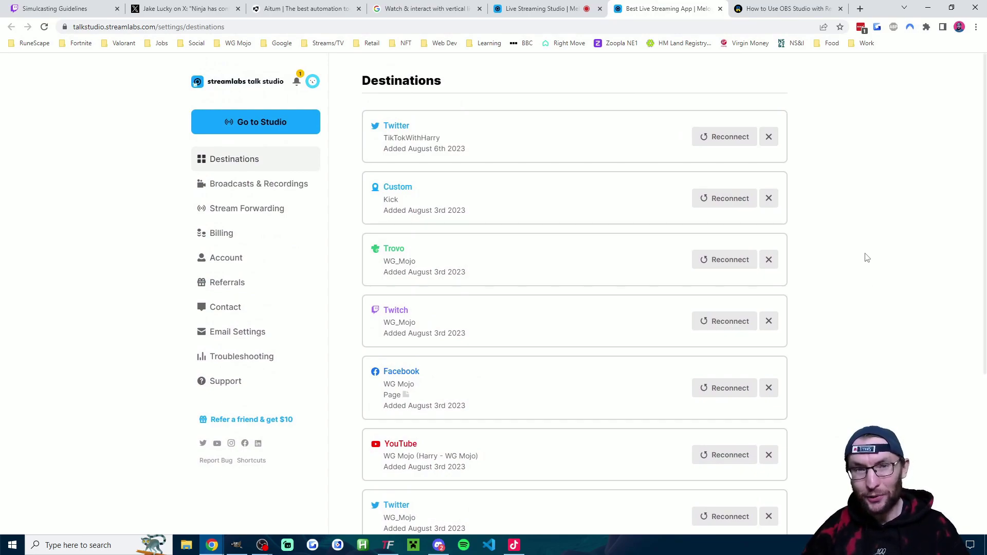
scroll(866, 257, "down", 3)
scroll(866, 257, "down", 2)
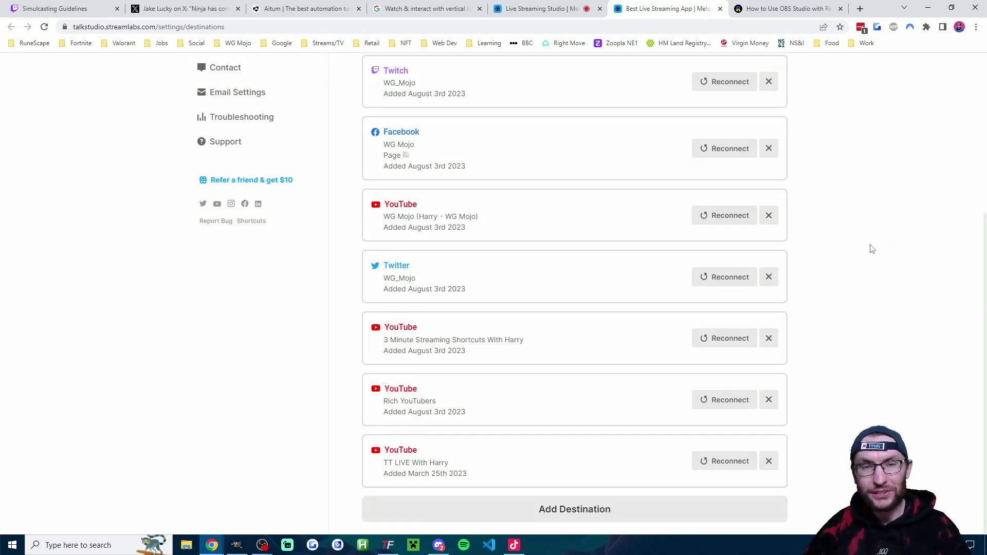
scroll(871, 248, "up", 4)
scroll(871, 263, "up", 3)
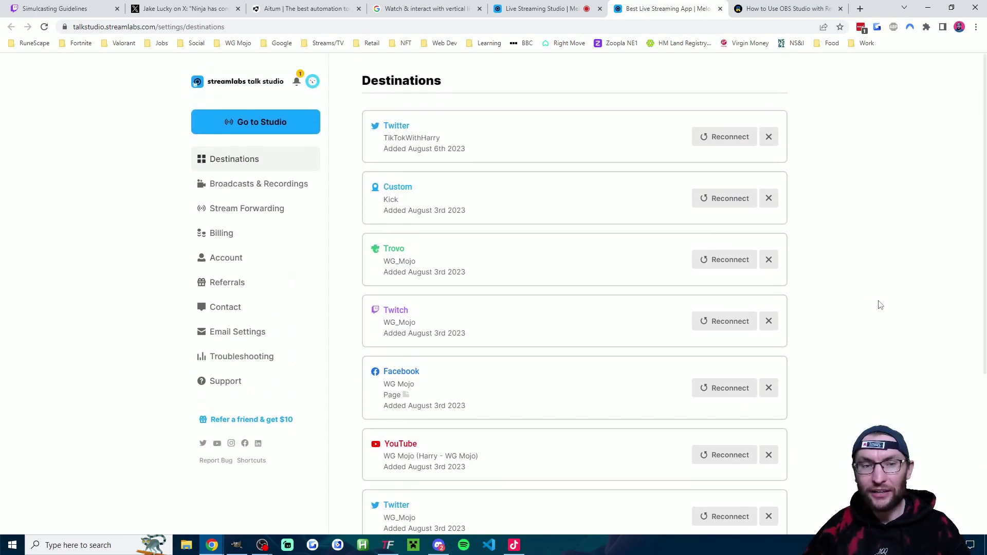
scroll(867, 300, "down", 2)
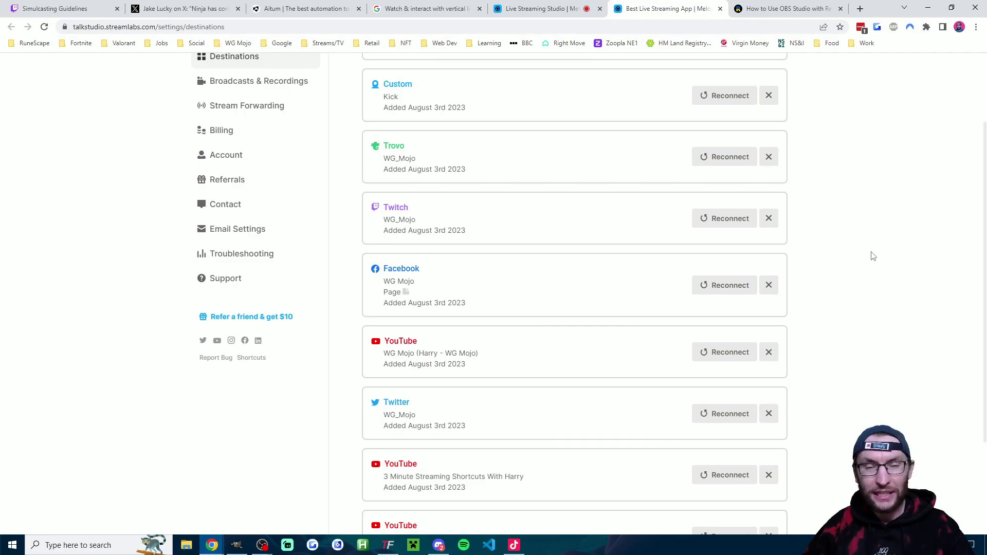
scroll(848, 309, "down", 4)
key("ctrl+shift+Tab")
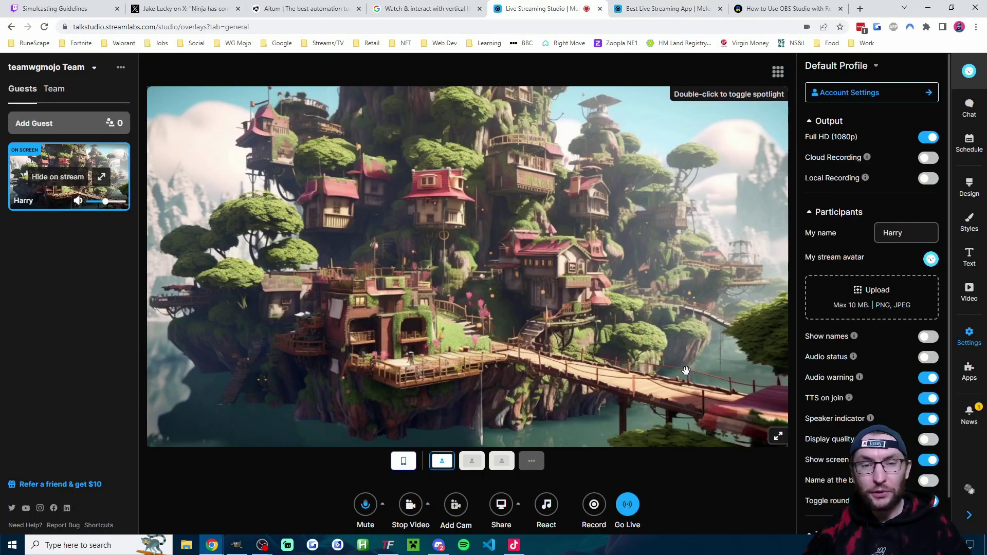
left_click(628, 506)
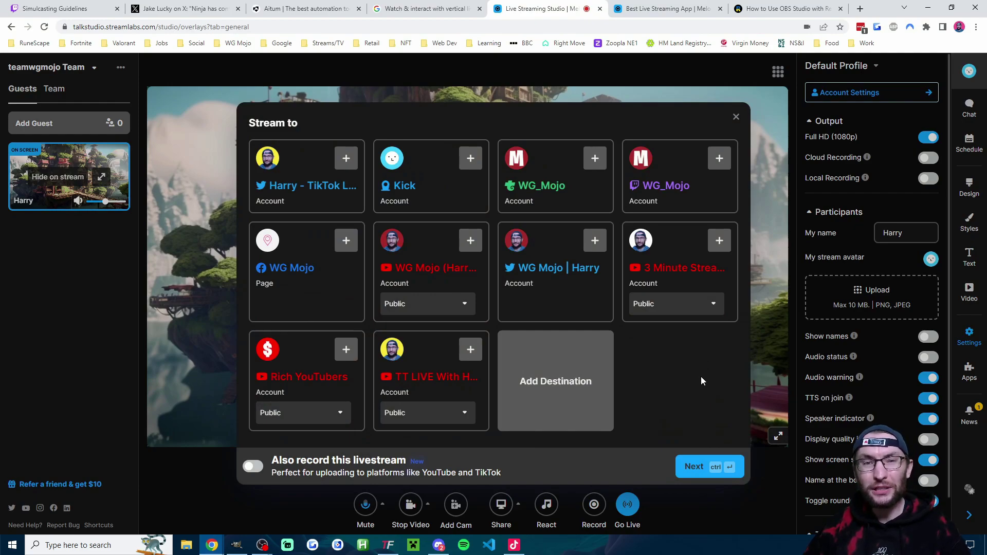
key("Escape")
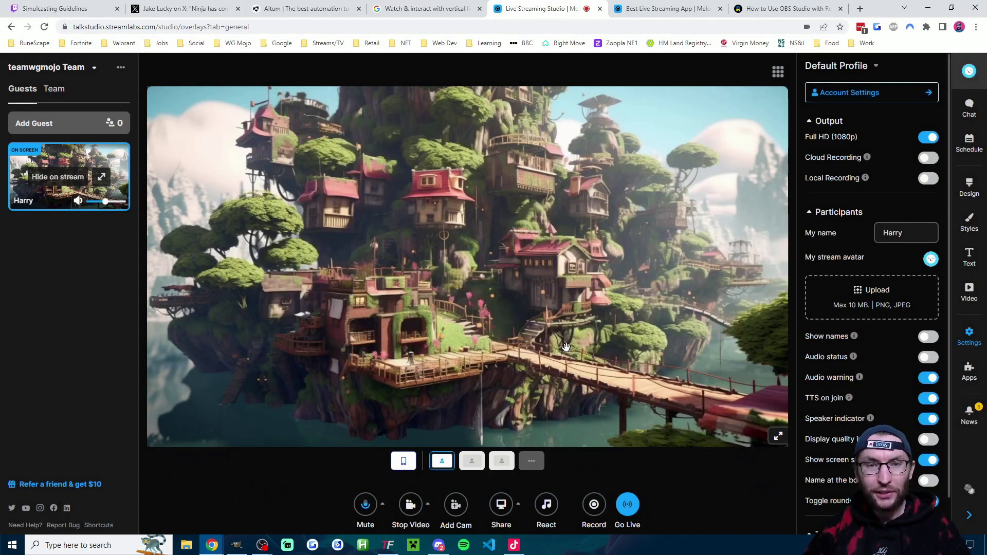
left_click(263, 547)
Step: Check that TikTok LIVE Studio's camera source uses OBS Virtual Camera at 1080p 60fps
left_click(293, 494)
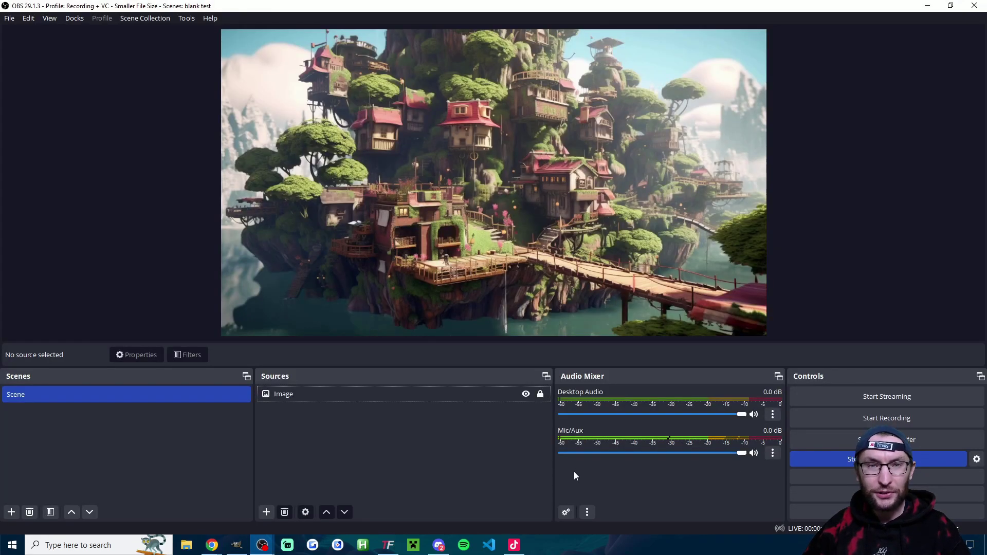
key("alt+Tab")
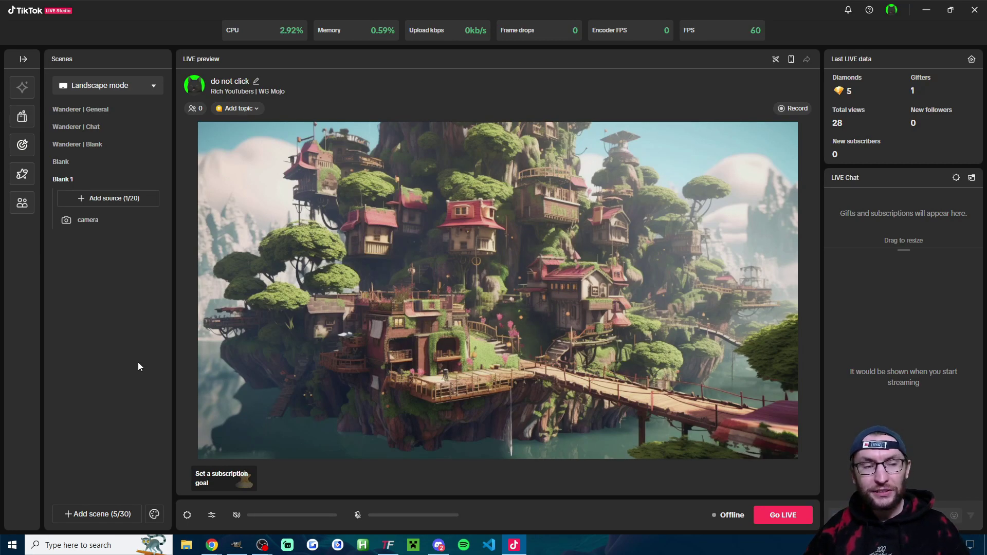
mouse_move(93, 220)
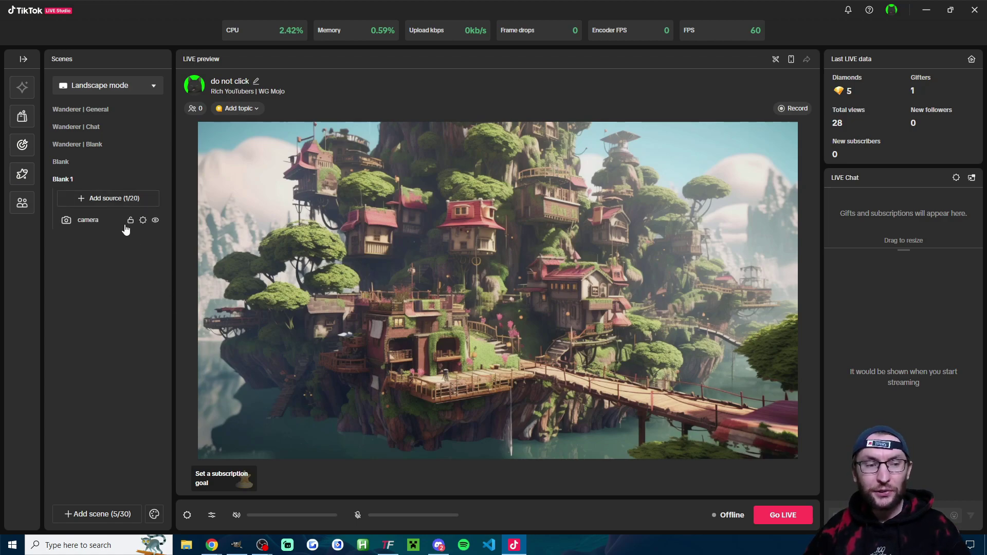
left_click(142, 221)
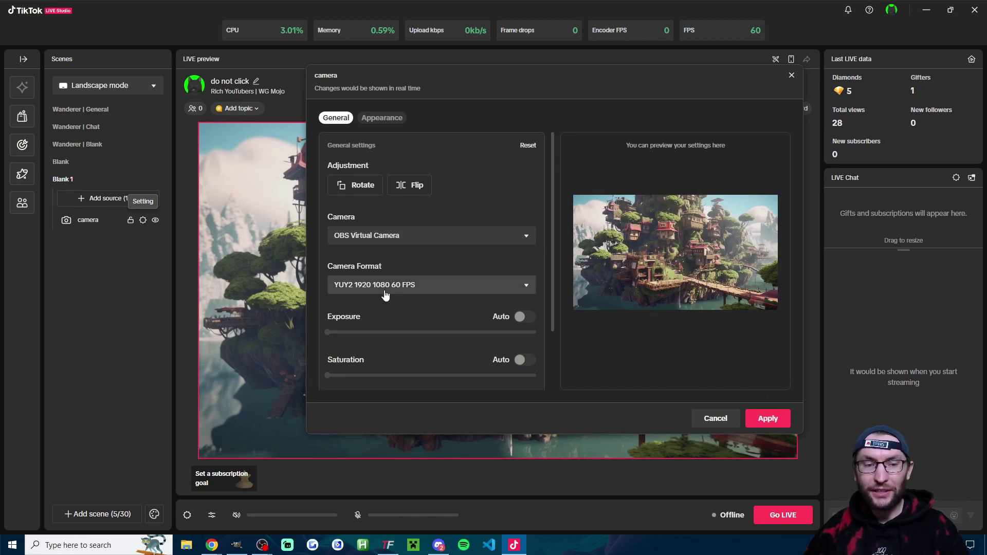
key("Escape")
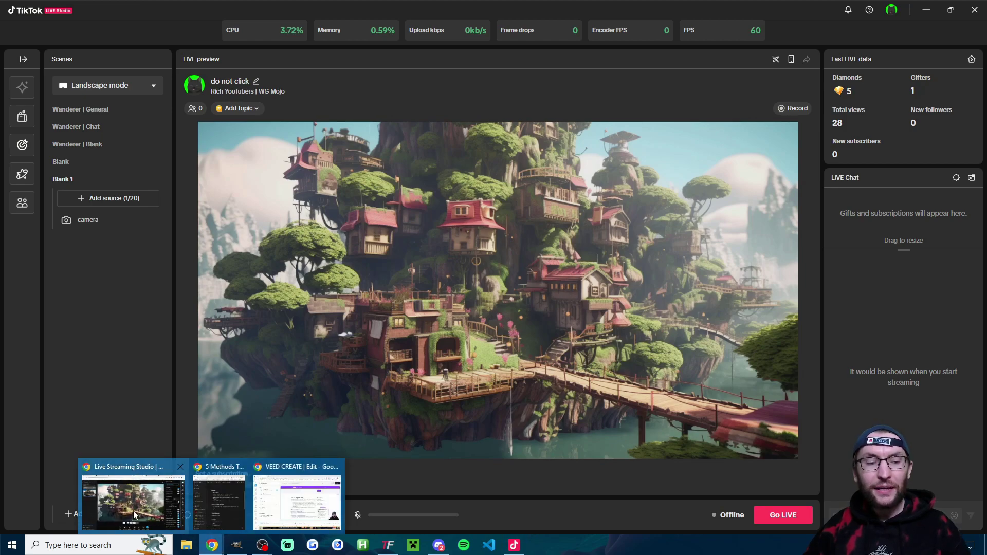
Step: View Talk Studio's screen-sharing options via the Share arrow, then dismiss them
left_click(134, 511)
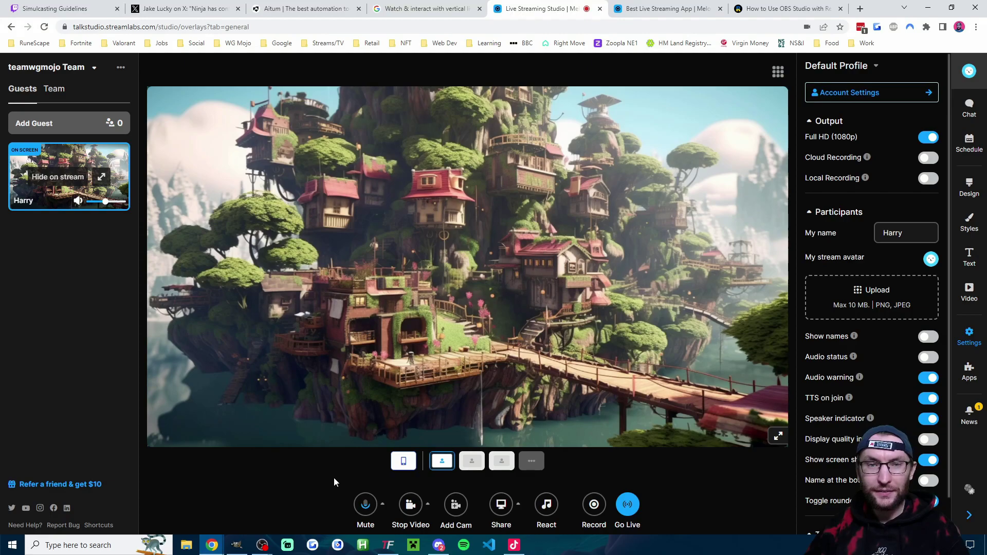
mouse_move(263, 545)
left_click(287, 512)
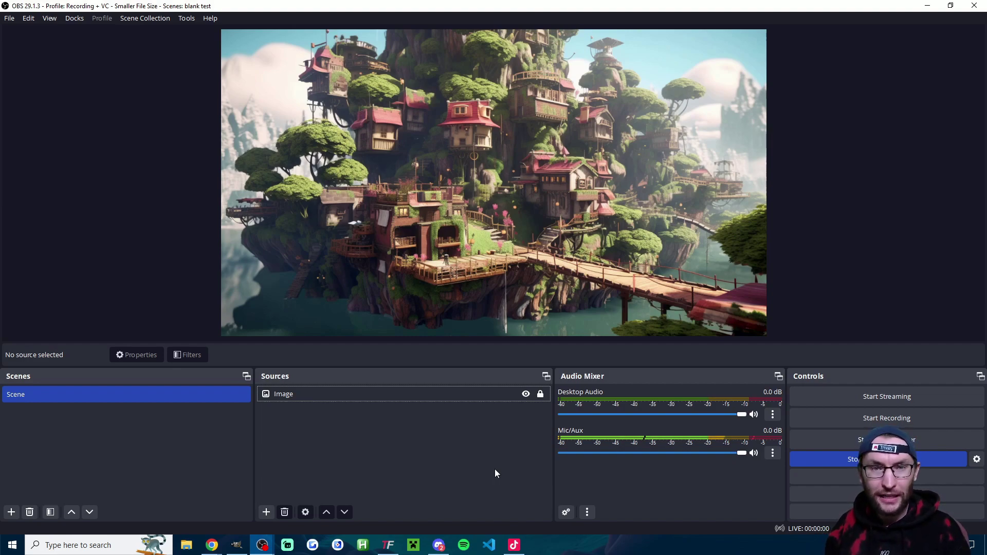
key("alt+Tab")
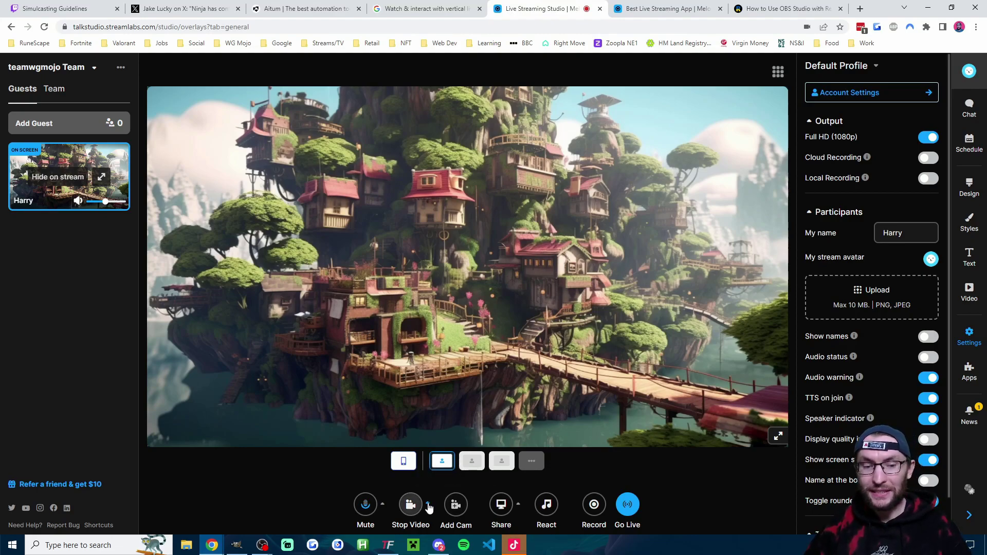
left_click(519, 506)
left_click(718, 509)
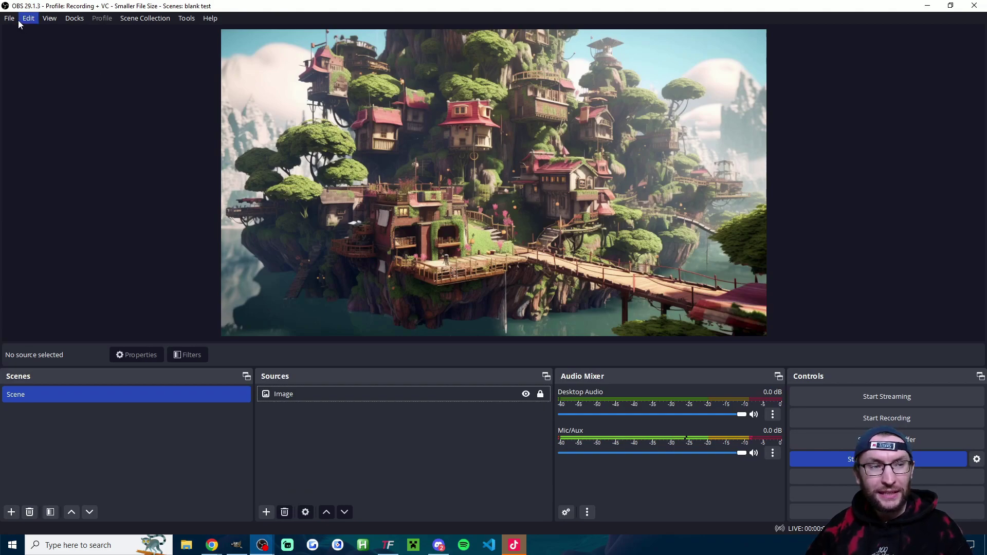
Step: Set the OBS stream service to Restream.io in Settings > Stream and save
left_click(9, 17)
left_click(22, 69)
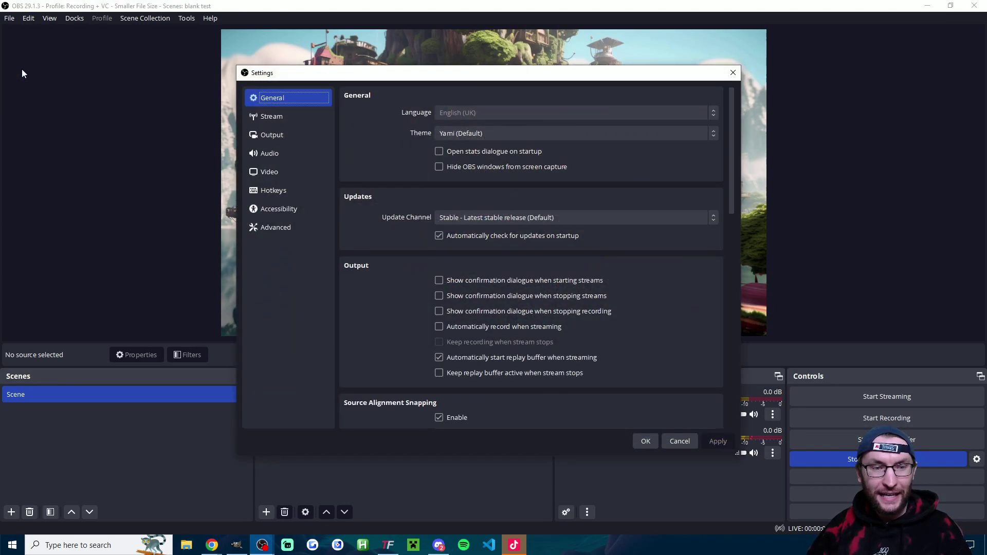
left_click(270, 116)
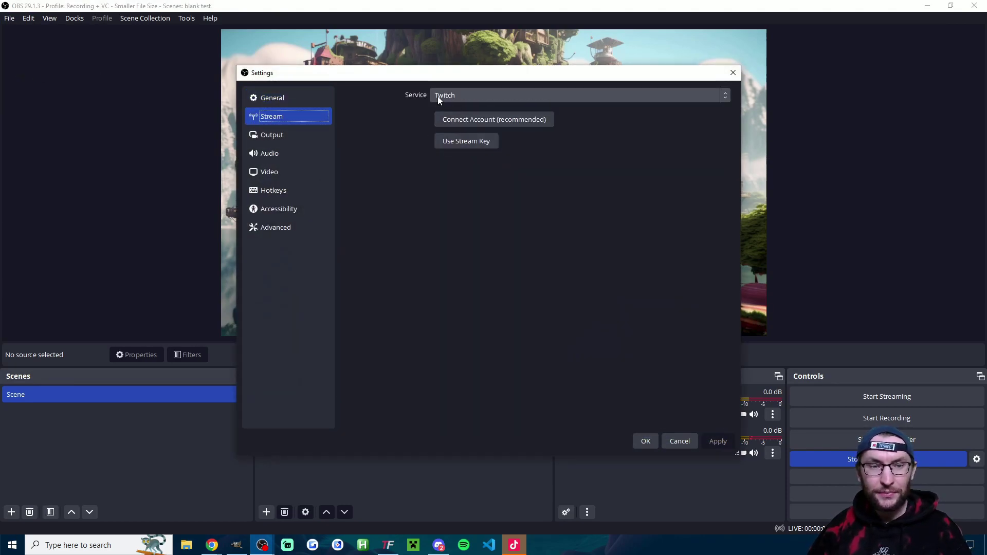
left_click(578, 95)
left_click(478, 150)
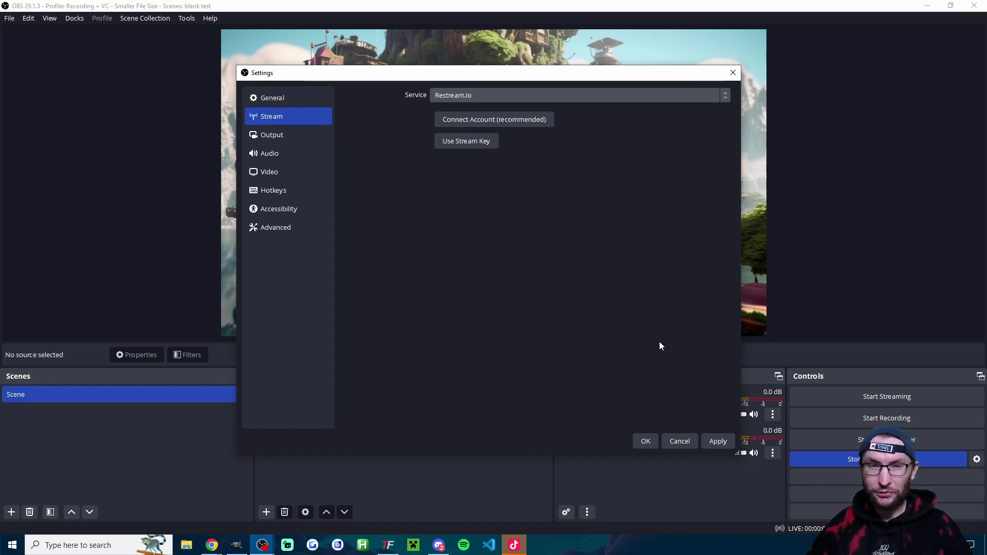
left_click(645, 444)
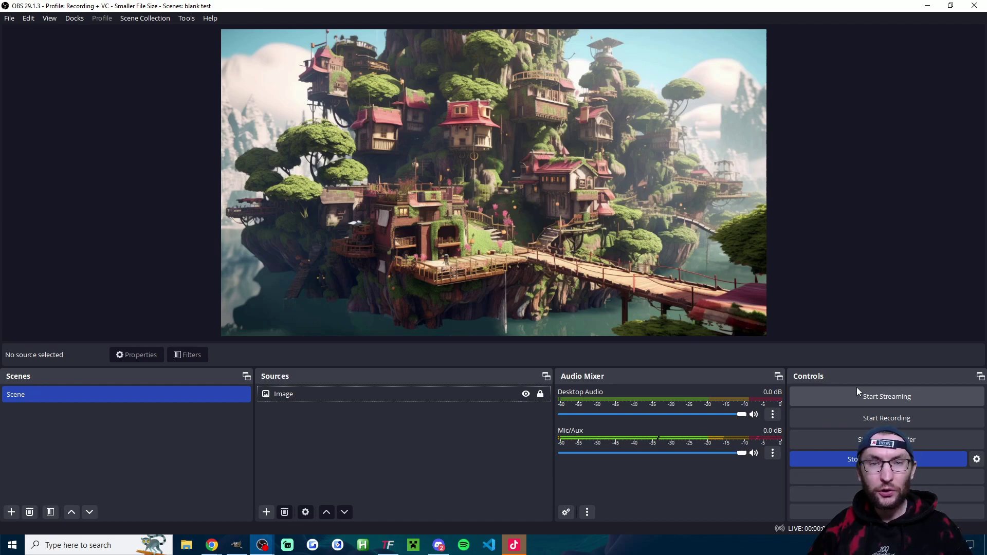
Step: Stop and restart the OBS virtual camera, then bring TikTok LIVE Studio forward
left_click(927, 460)
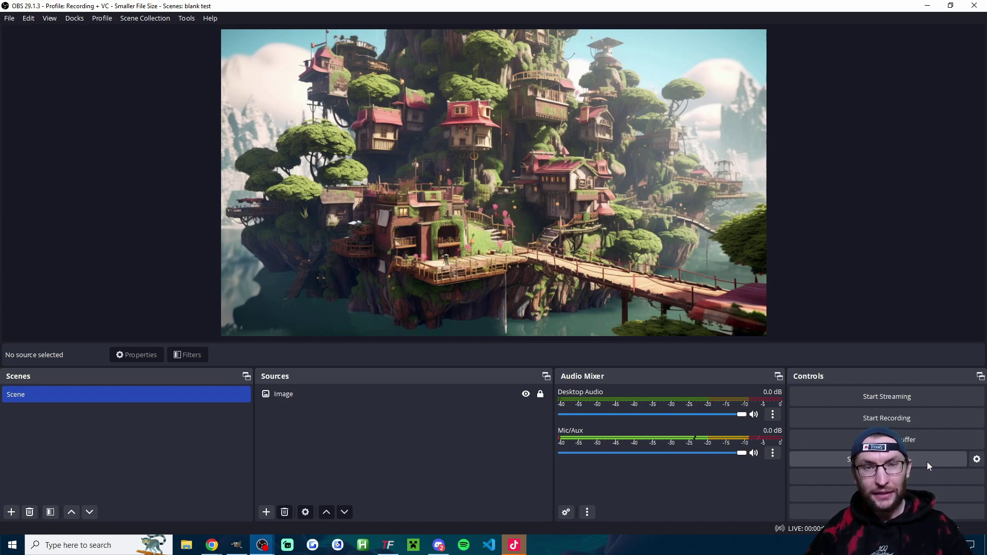
left_click(921, 461)
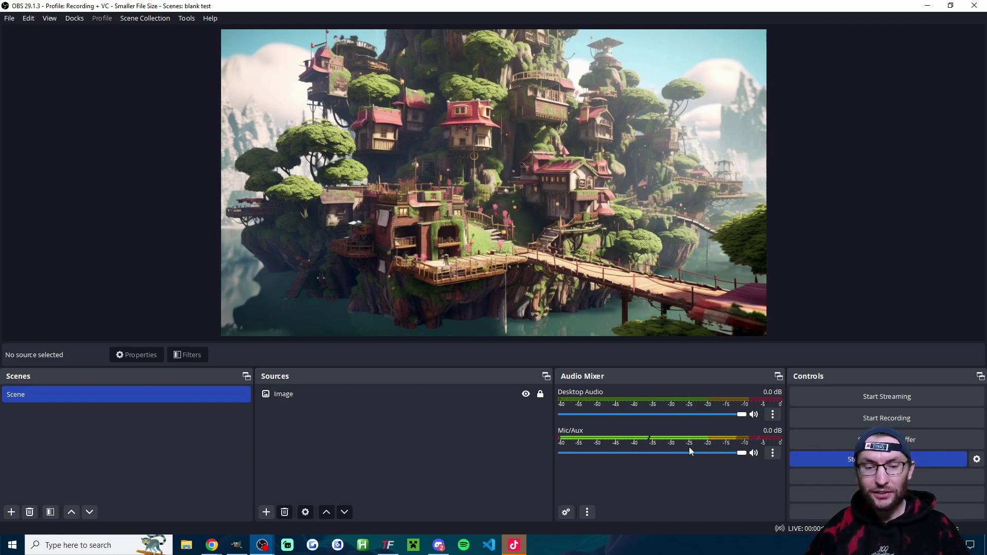
left_click(513, 545)
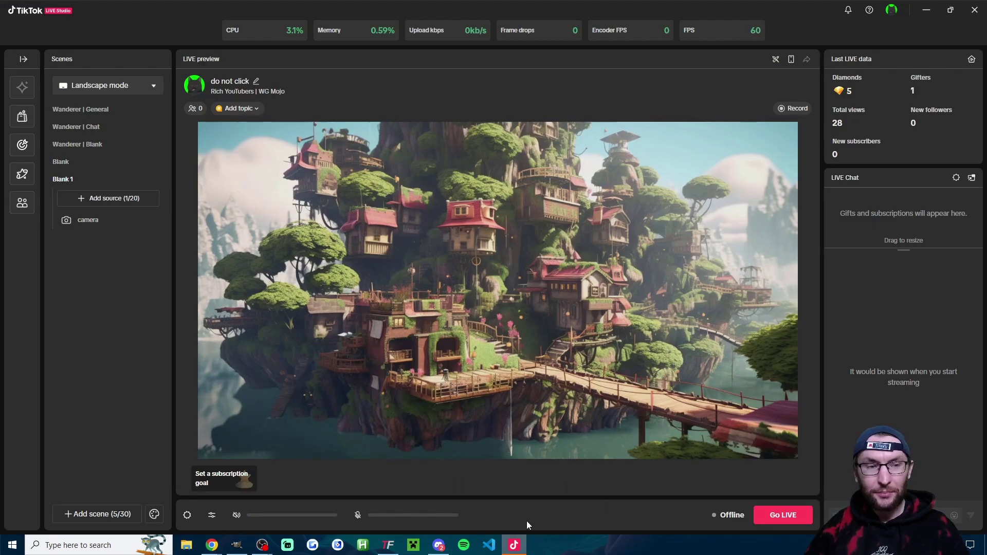
mouse_move(108, 220)
left_click(142, 220)
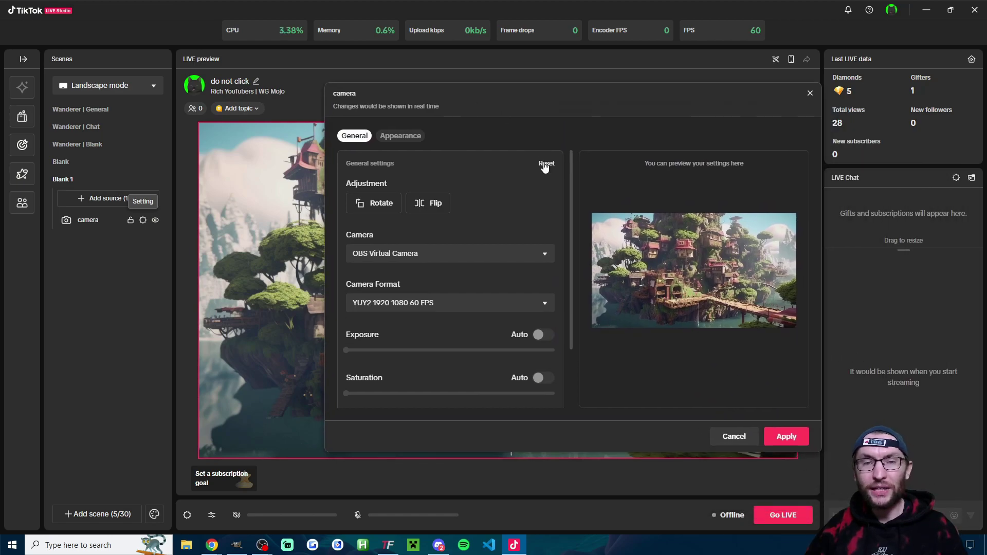
left_click(787, 436)
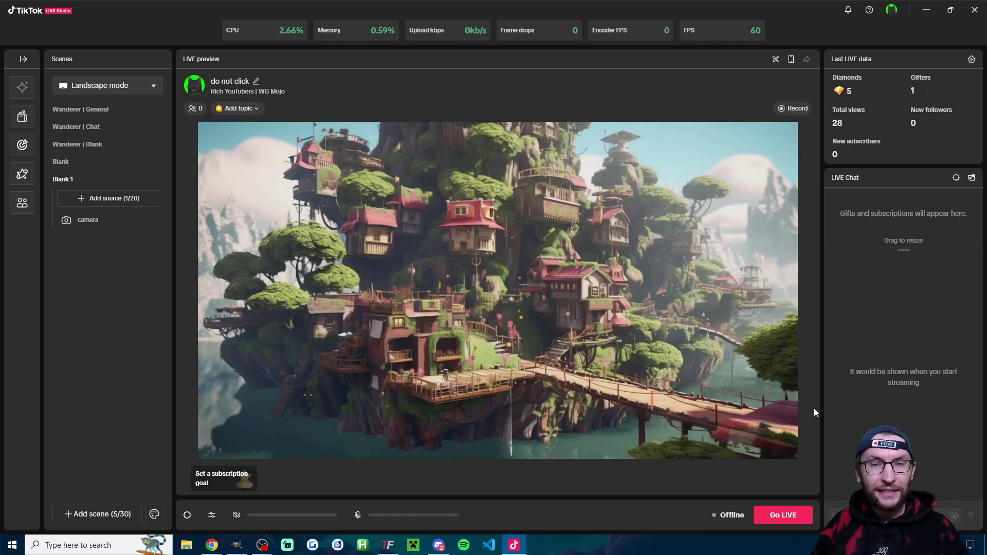